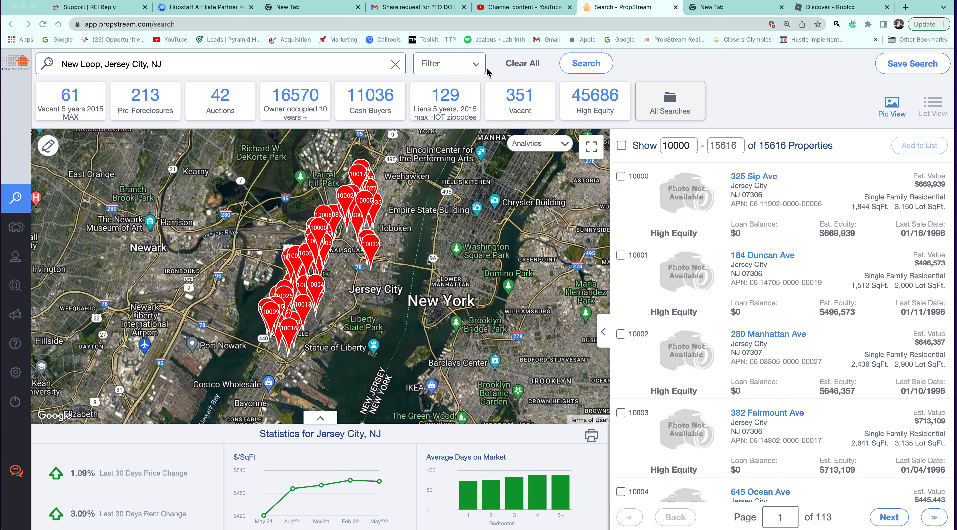
# Load the Vacant quick list of 351 properties.
pyautogui.click(481, 62)
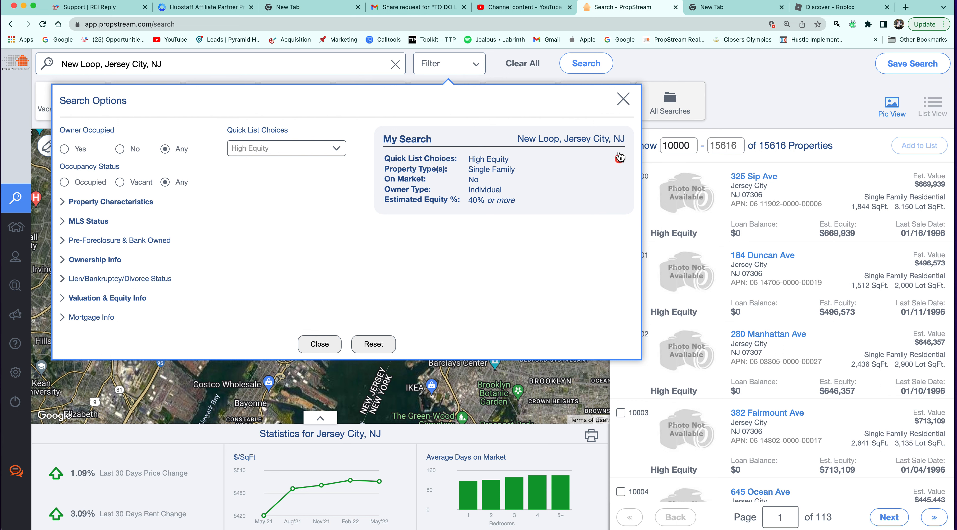
pyautogui.click(704, 131)
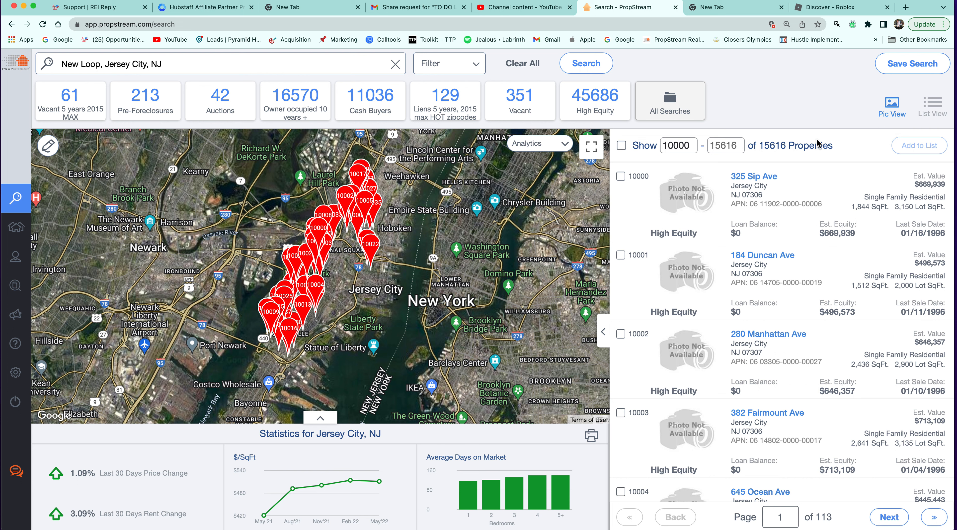
pyautogui.click(541, 113)
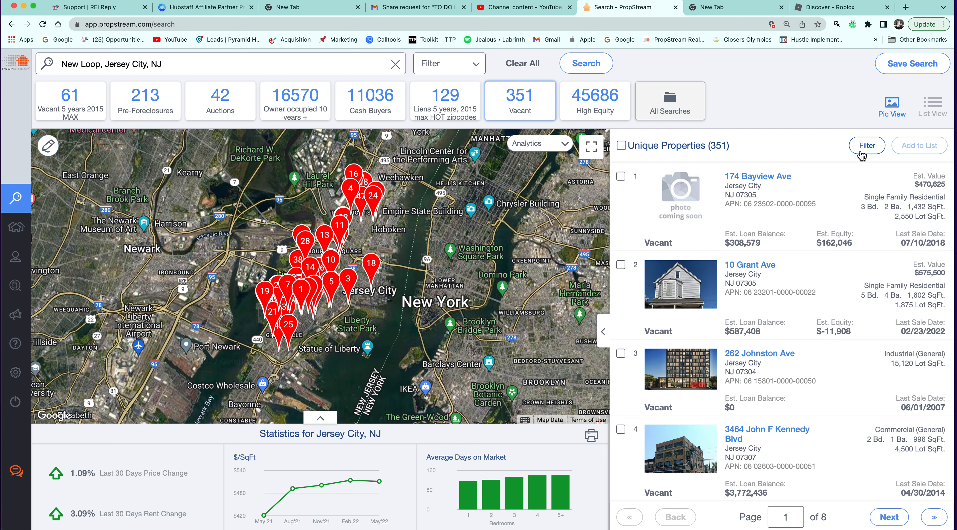
# Bring up the result range controls for the Vacant results.
pyautogui.scroll(5, 866, 148)
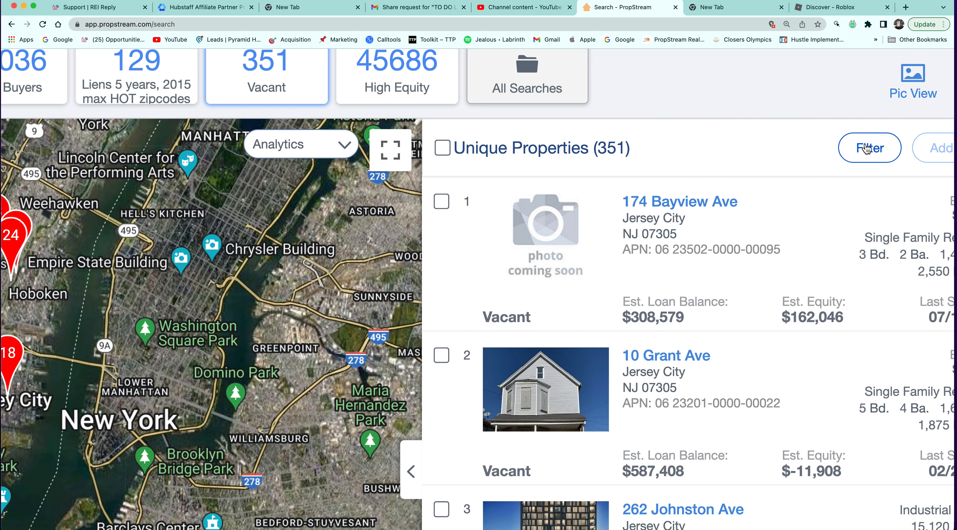
pyautogui.scroll(3, 874, 142)
pyautogui.scroll(3, 871, 141)
pyautogui.click(839, 166)
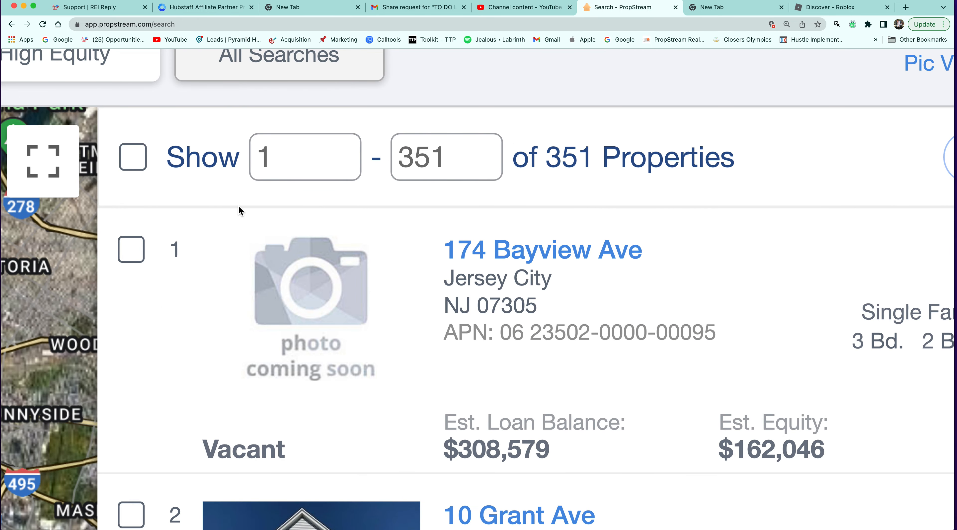
pyautogui.scroll(3, 239, 207)
pyautogui.scroll(2, 239, 208)
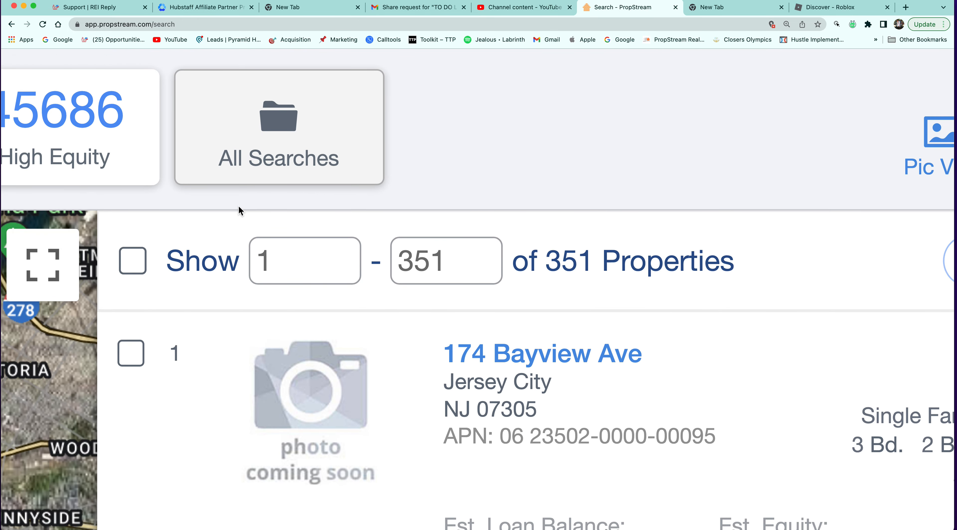
pyautogui.scroll(2, 240, 210)
pyautogui.scroll(-5, 241, 210)
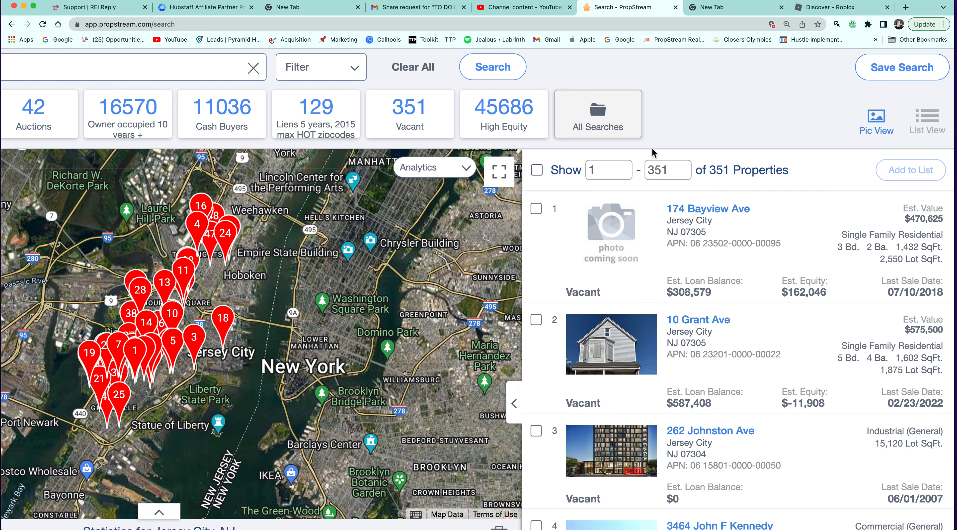
# Try a starting result of 200, clear it, then load the High Equity quick list of 45686 properties.
pyautogui.click(621, 172)
pyautogui.press('BackSpace')
pyautogui.write('200')
pyautogui.press('BackSpace')
pyautogui.press('BackSpace')
pyautogui.press('BackSpace')
pyautogui.scroll(-2, 610, 189)
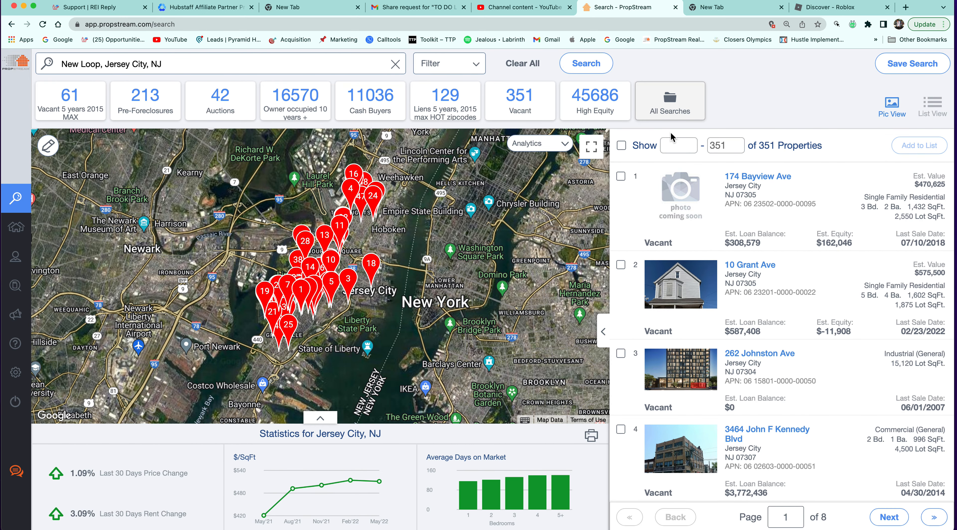
pyautogui.click(586, 93)
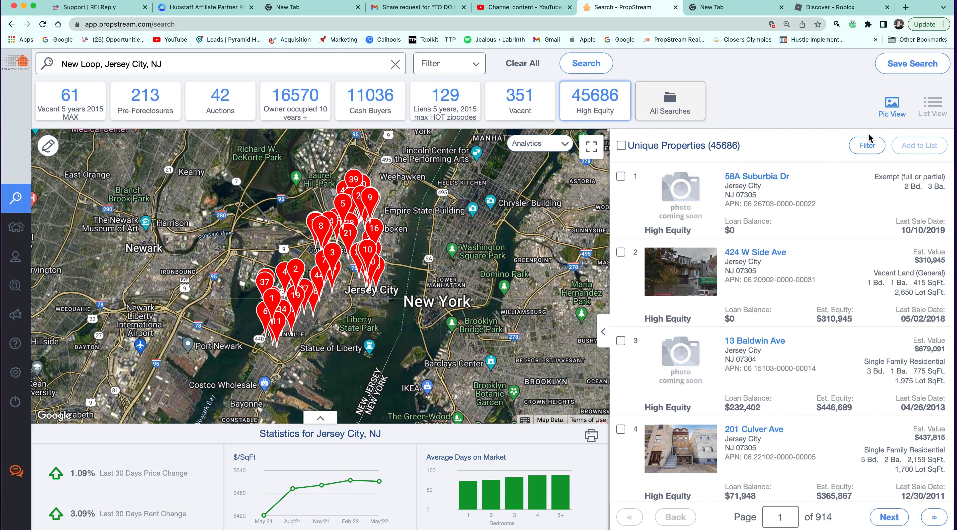
# Set the High Equity result range to start at property 30000.
pyautogui.click(858, 146)
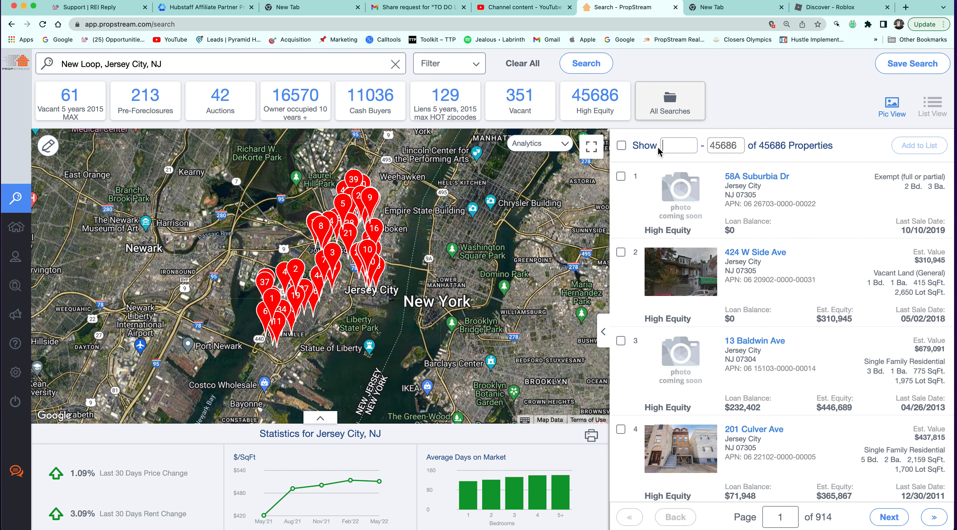
pyautogui.write('30000')
pyautogui.press('Return')
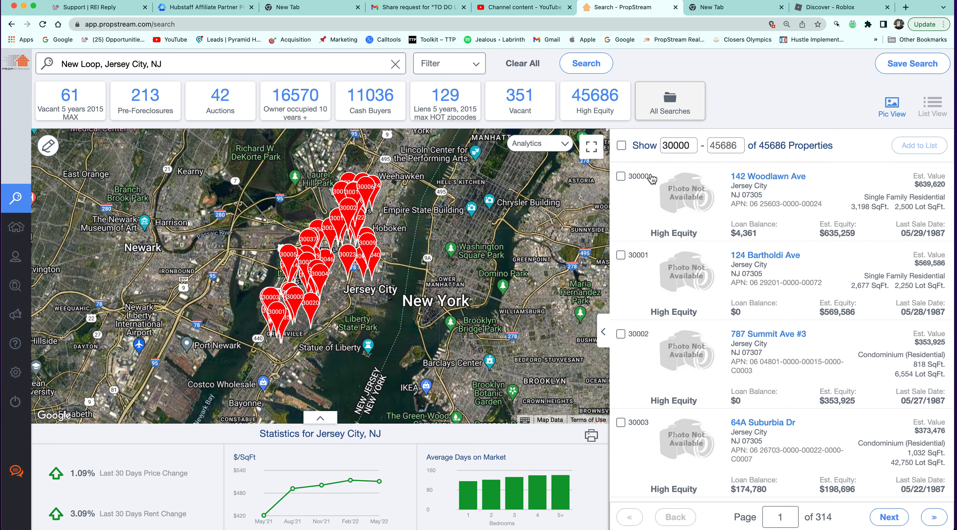
# Select all properties in the range, deselect them, then open and close the filter options.
pyautogui.click(621, 146)
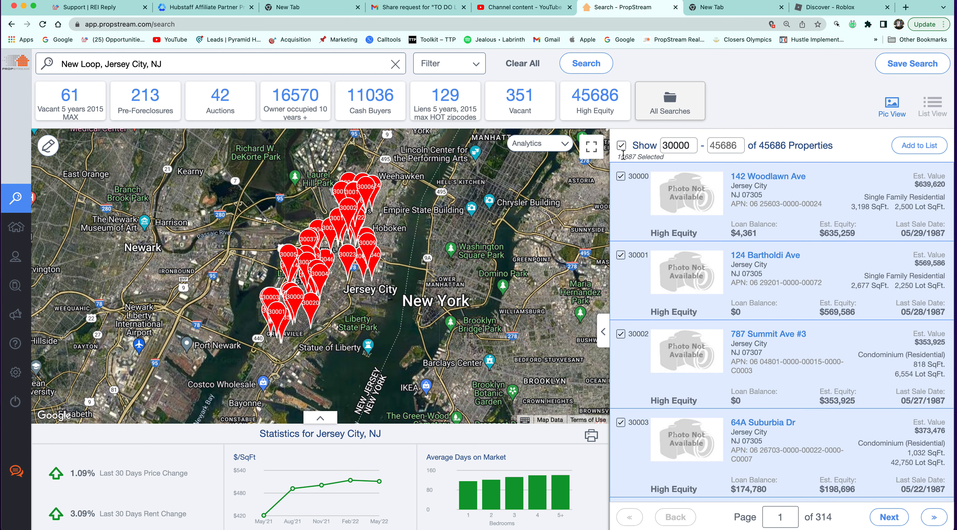
pyautogui.moveTo(617, 157); pyautogui.dragTo(668, 157)
pyautogui.click(621, 145)
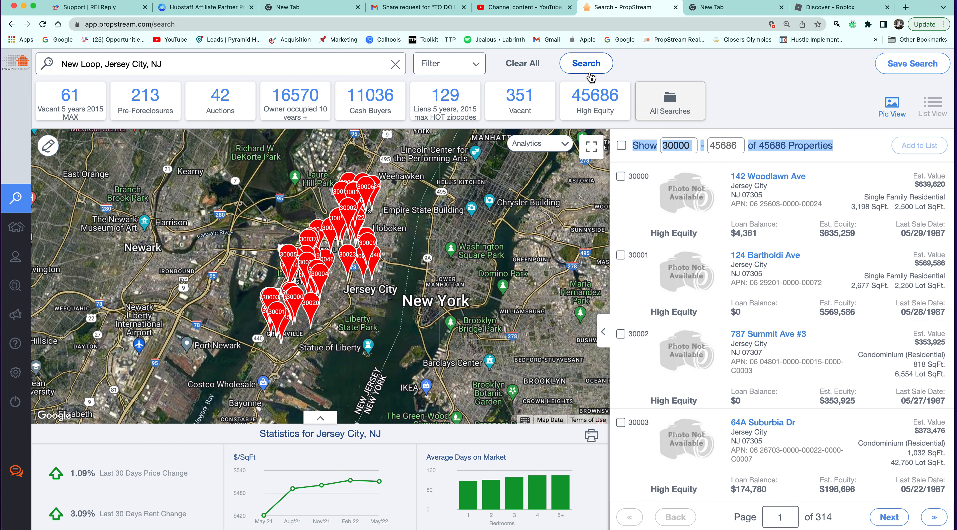
pyautogui.click(457, 66)
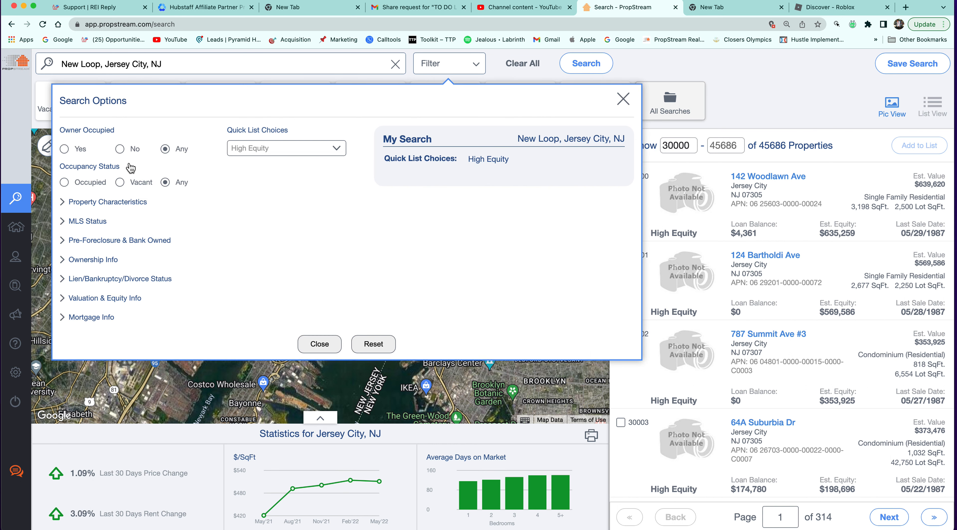
pyautogui.click(117, 166)
pyautogui.click(747, 137)
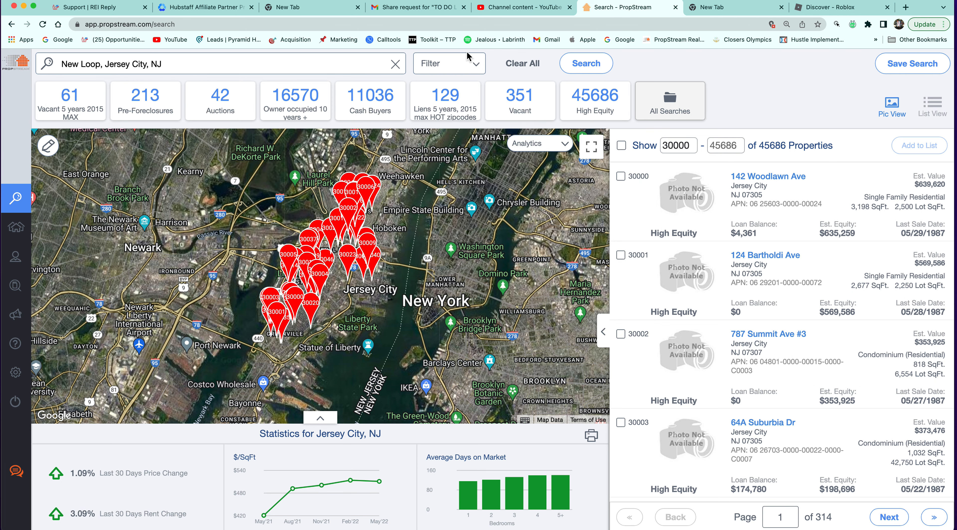
# Filter to Individual owners with a 40% minimum estimated equity and run the search.
pyautogui.click(470, 63)
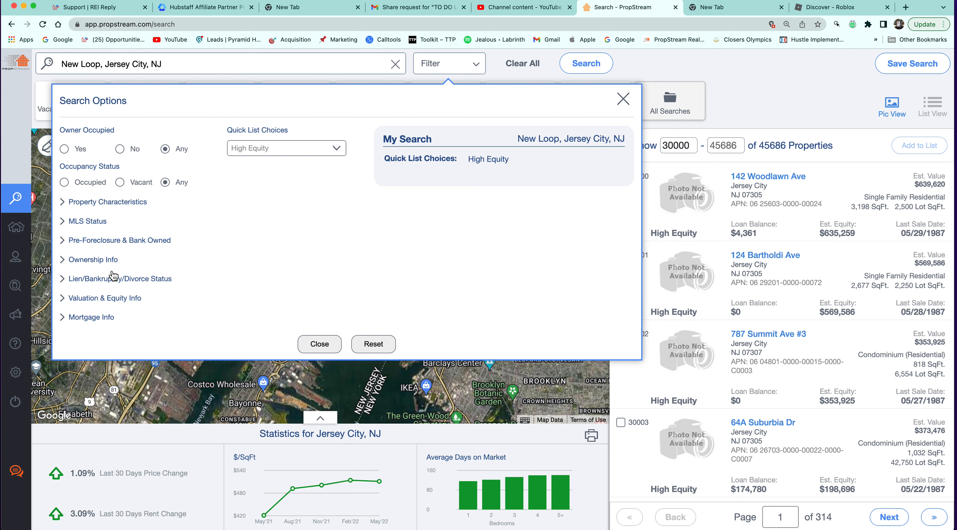
pyautogui.click(103, 260)
pyautogui.click(261, 295)
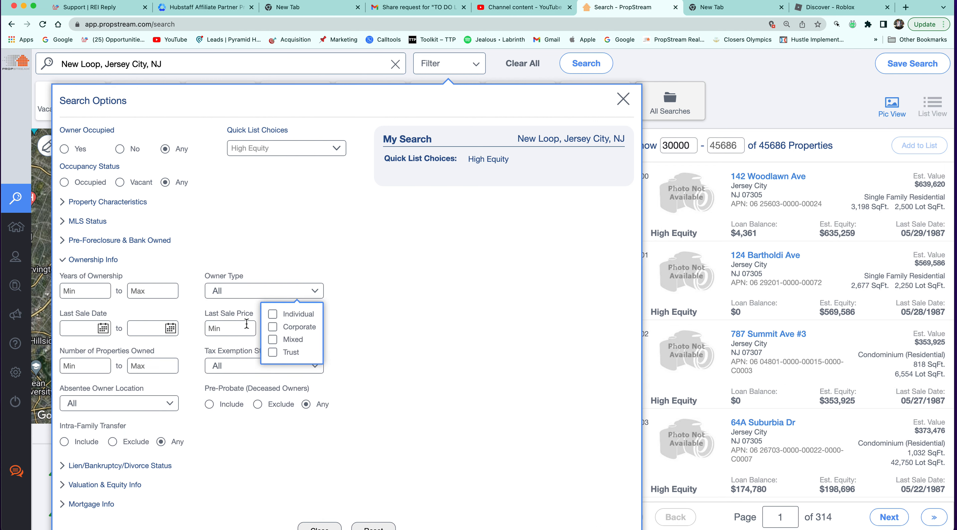
pyautogui.click(273, 314)
pyautogui.moveTo(107, 488); pyautogui.dragTo(140, 489)
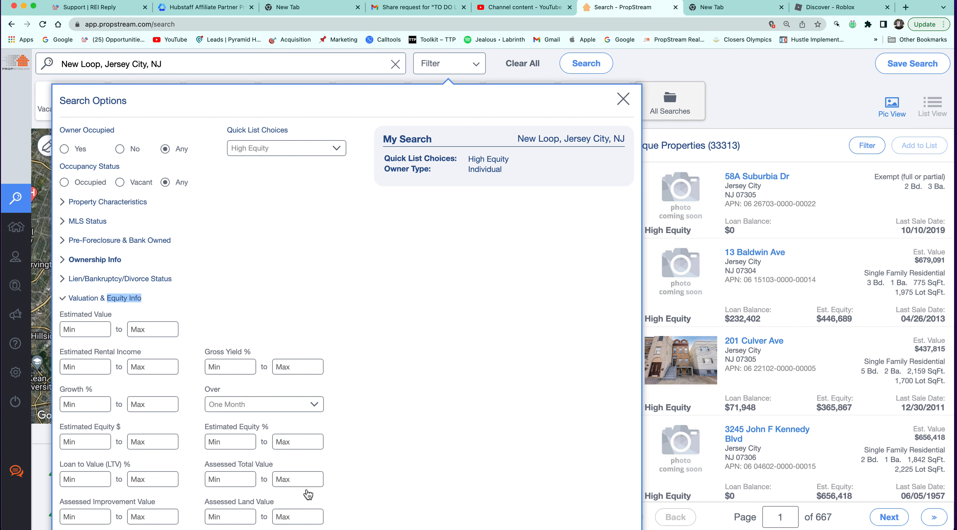
pyautogui.click(227, 441)
pyautogui.write('40')
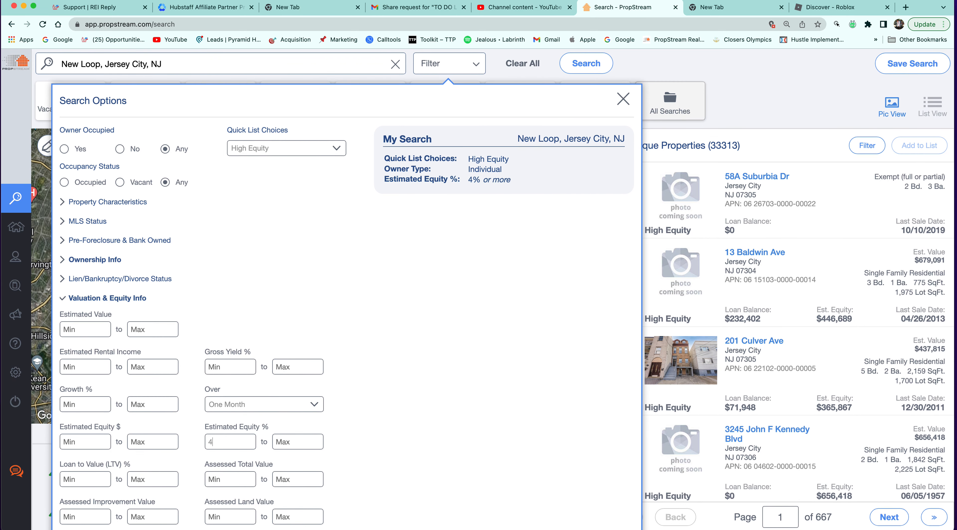
pyautogui.click(605, 66)
# Start saving the narrowed search, briefly reopening and closing the filter options.
pyautogui.click(923, 63)
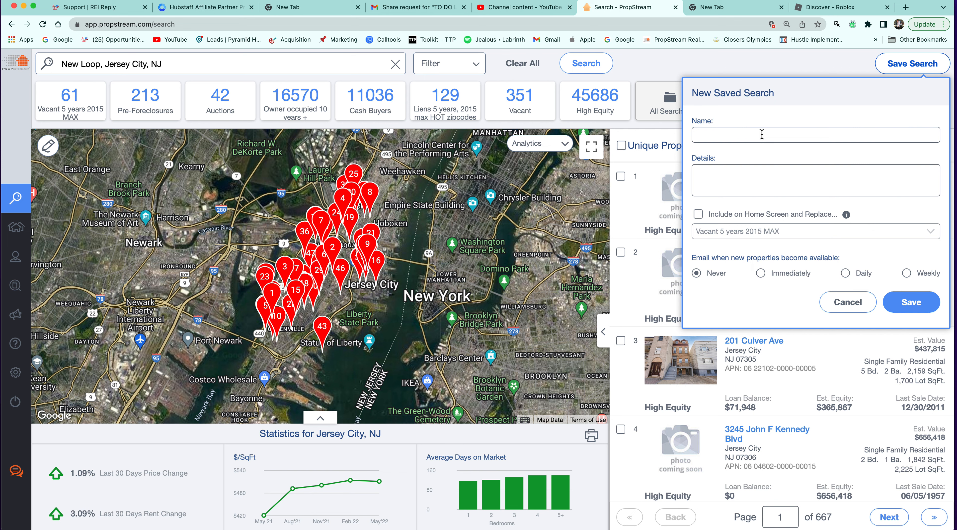
pyautogui.click(476, 63)
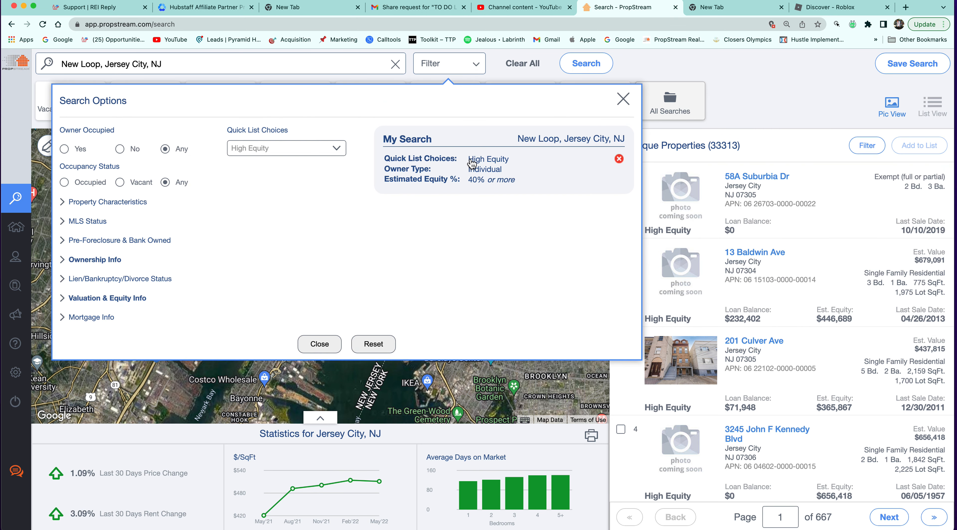
pyautogui.click(763, 89)
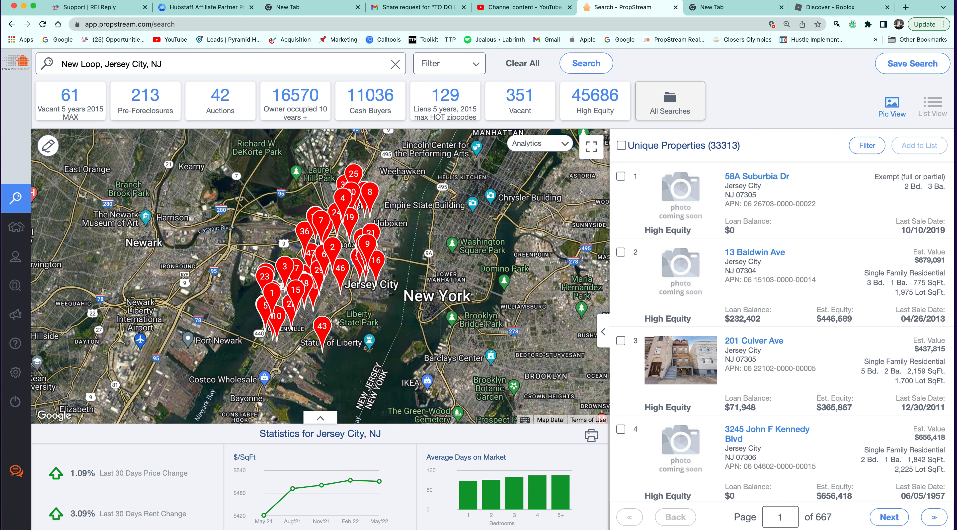
pyautogui.click(912, 64)
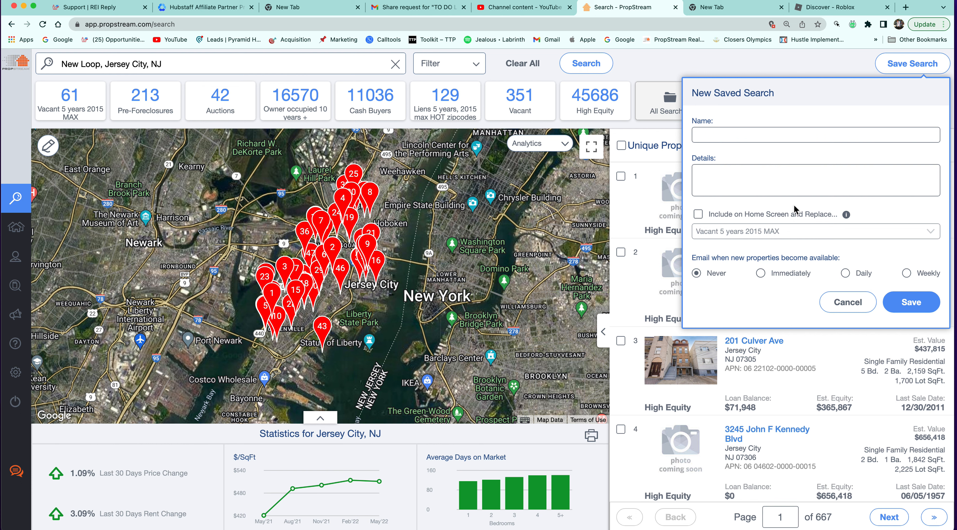
pyautogui.click(788, 136)
pyautogui.click(698, 215)
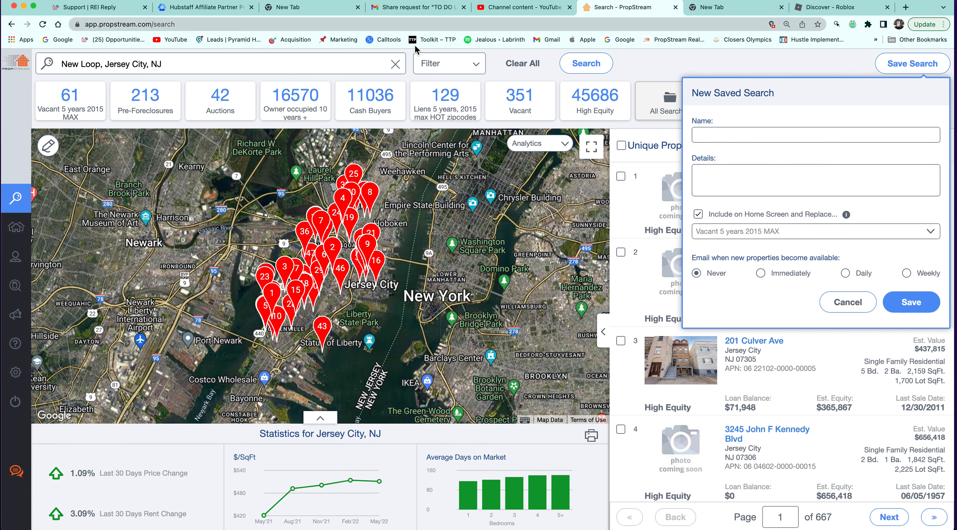
pyautogui.click(698, 215)
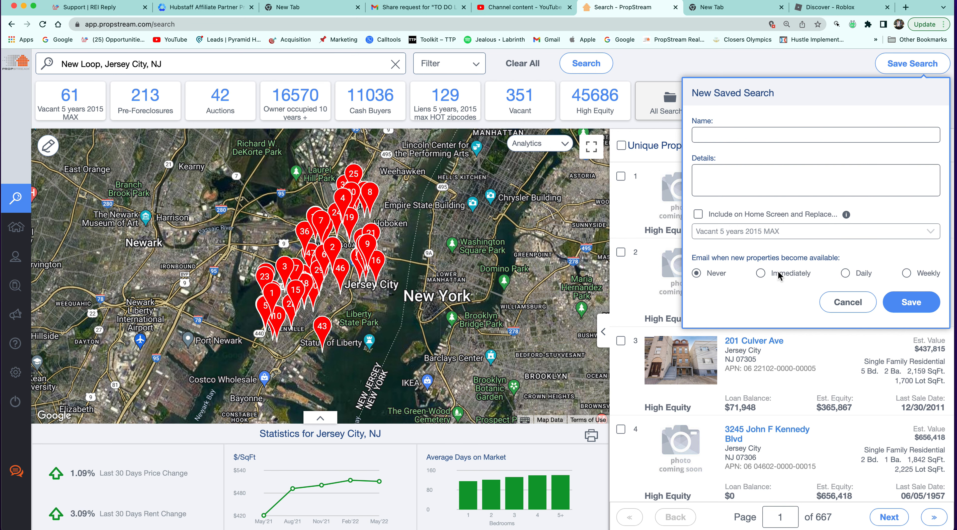
pyautogui.click(847, 302)
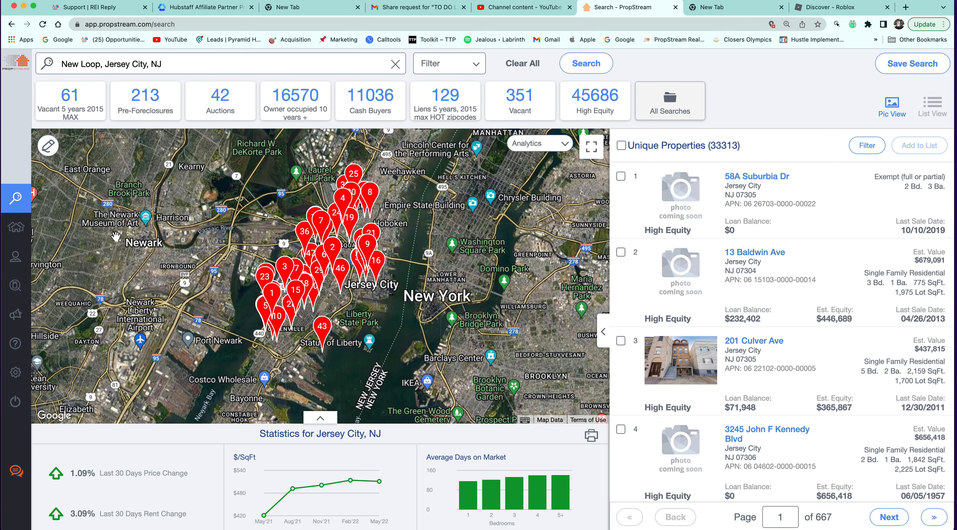
pyautogui.moveTo(15, 257)
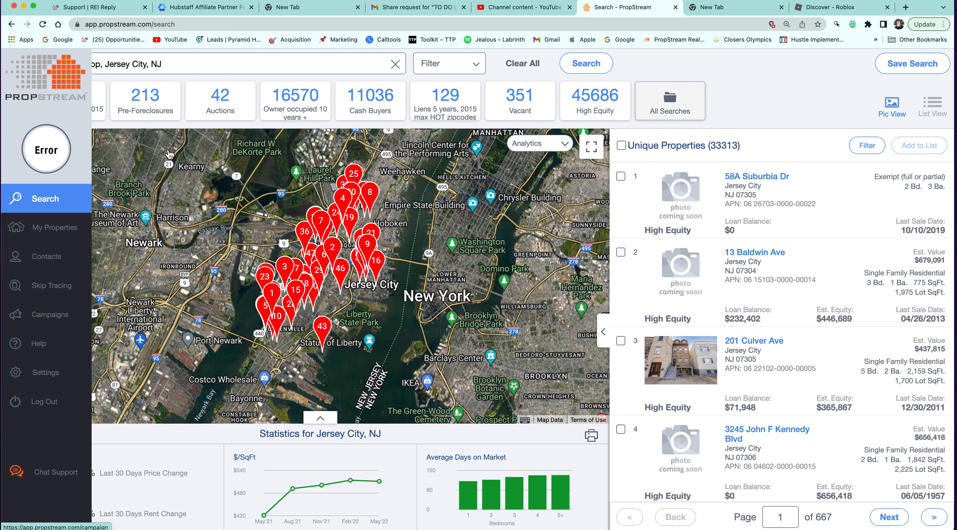
# Browse the saved properties lists and return to the My Properties list.
pyautogui.click(35, 234)
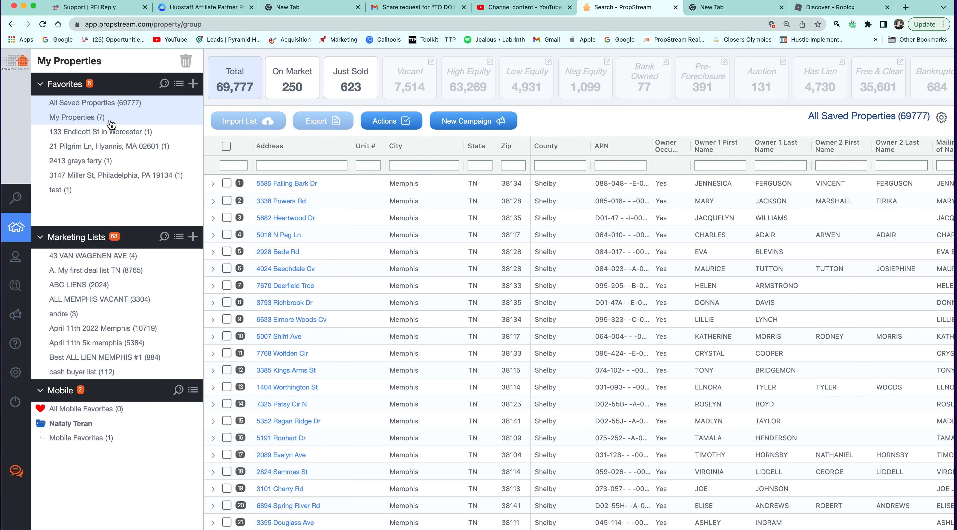
pyautogui.click(111, 120)
pyautogui.click(41, 237)
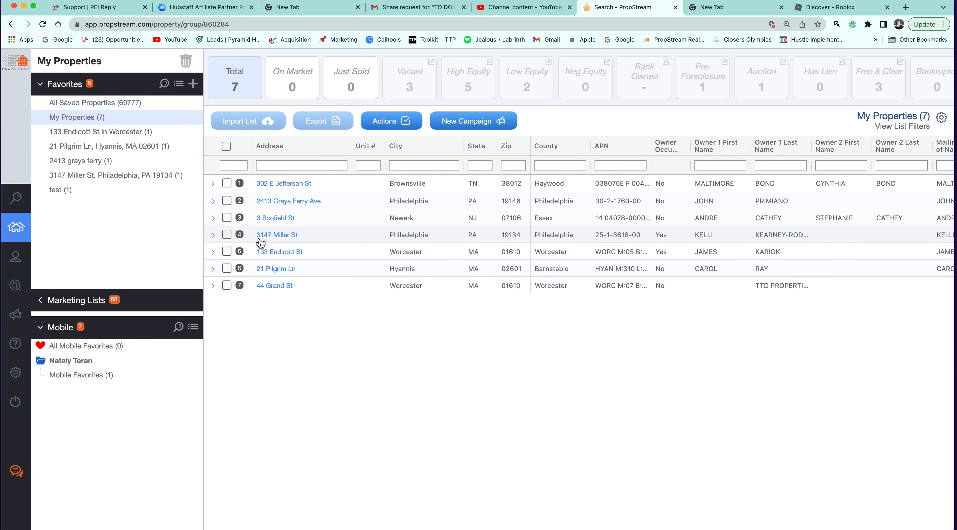
pyautogui.click(116, 106)
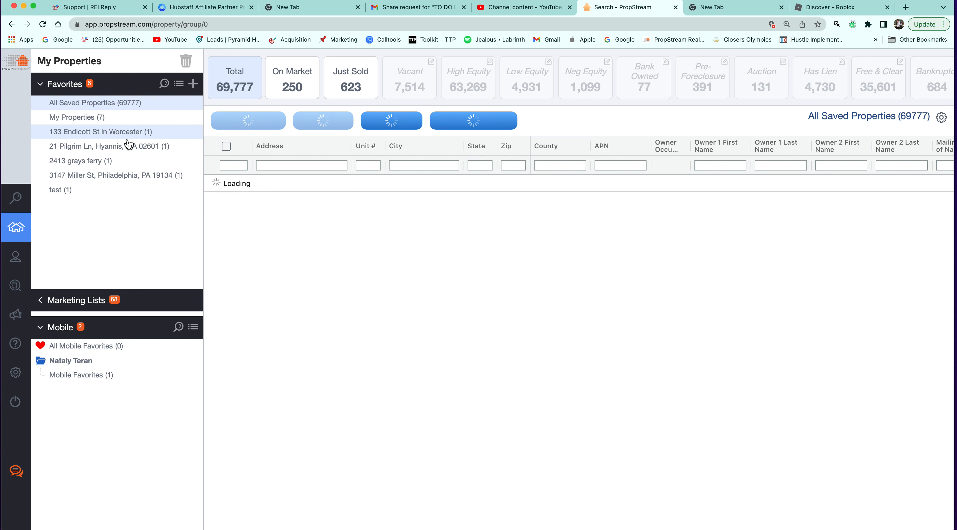
pyautogui.click(100, 117)
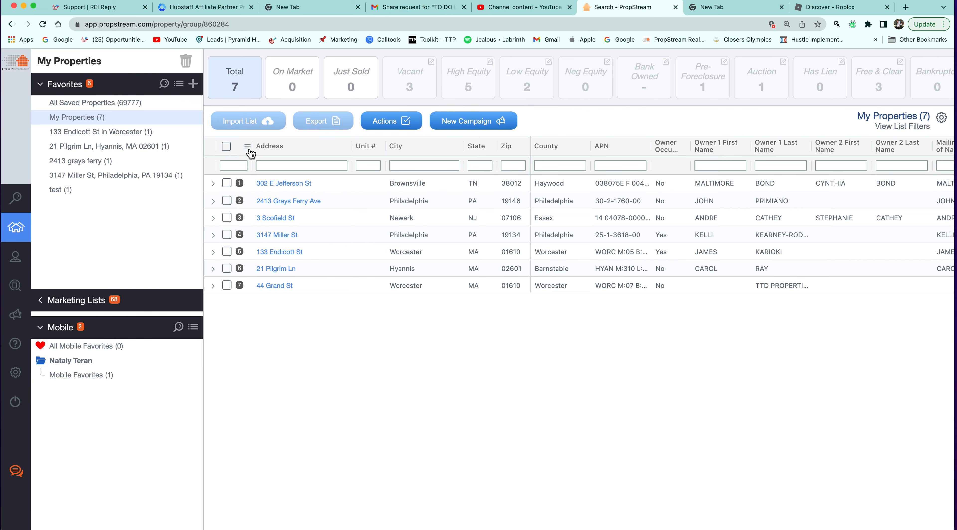
# Open the column filter and pick the less-than-or-equals comparison.
pyautogui.scroll(5, 252, 154)
pyautogui.scroll(2, 253, 154)
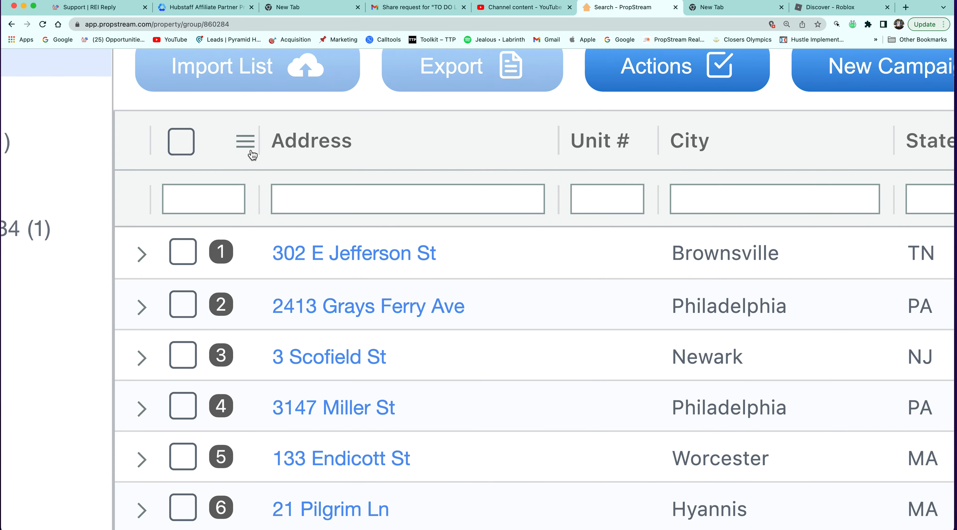
pyautogui.click(246, 141)
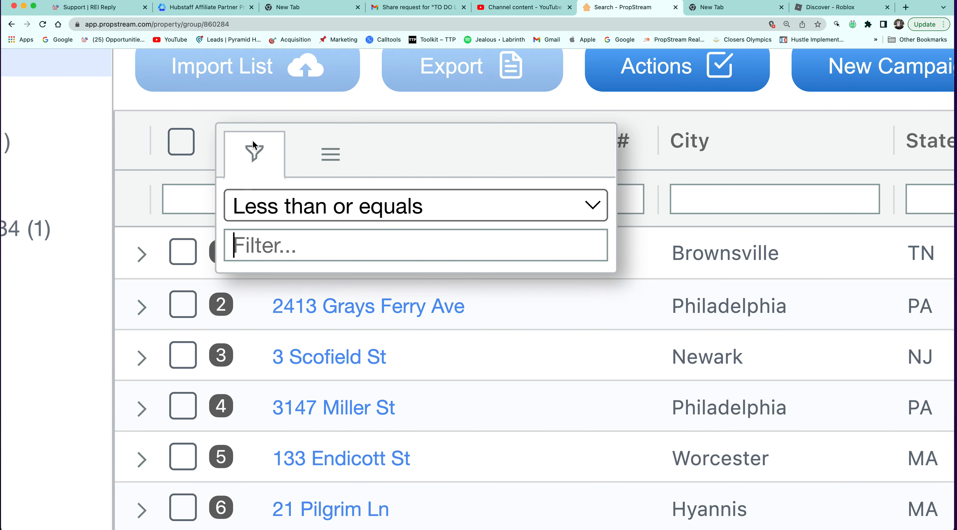
pyautogui.click(291, 213)
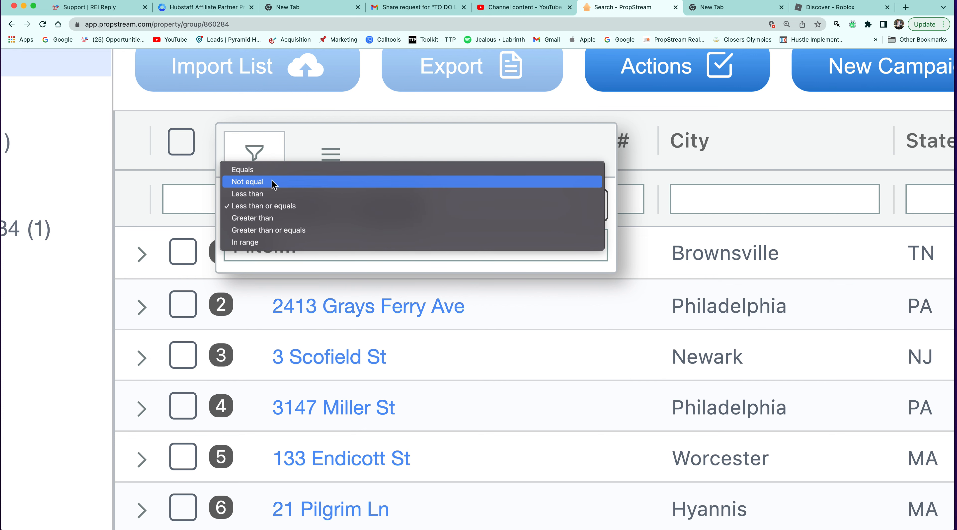
pyautogui.click(270, 259)
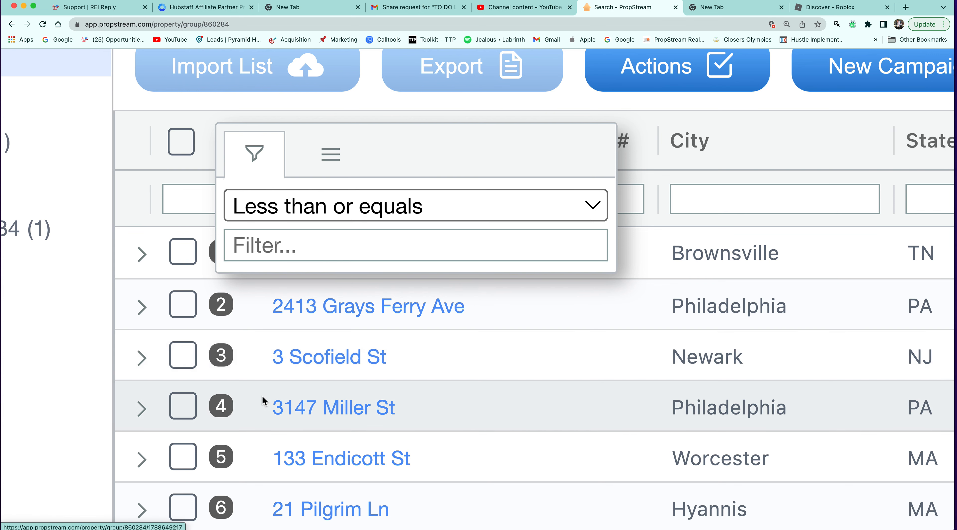
pyautogui.scroll(-3, 263, 401)
pyautogui.scroll(2, 263, 400)
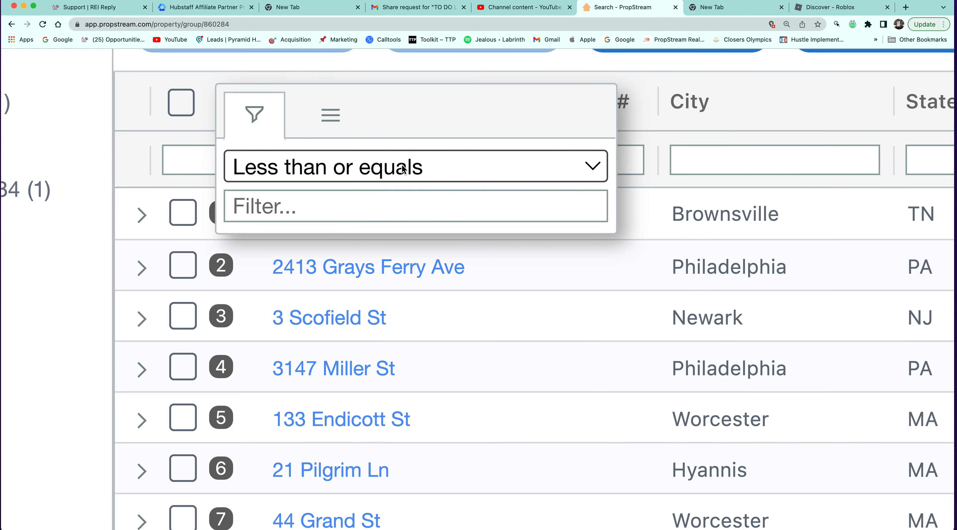
pyautogui.press('F4')
pyautogui.press('Escape')
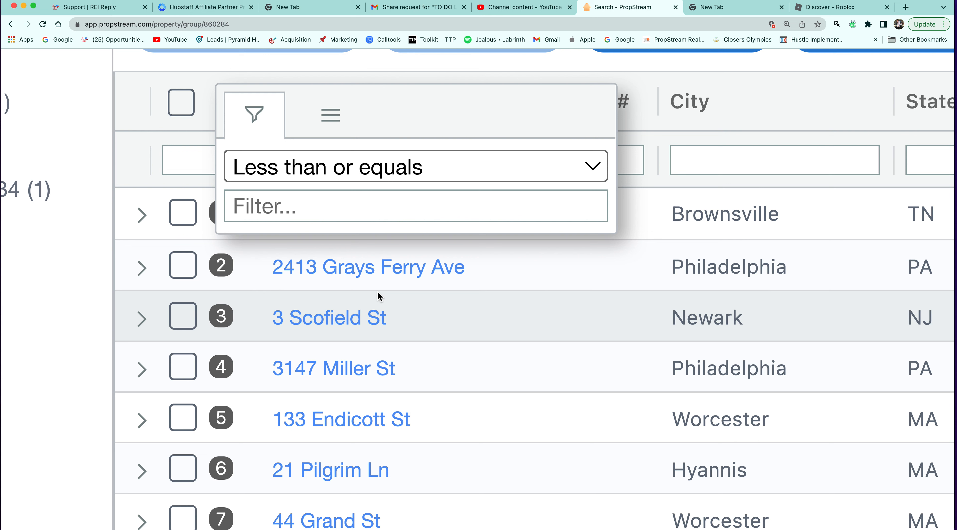
# Switch the column filter to Less than 10000 and close the popup.
pyautogui.click(495, 166)
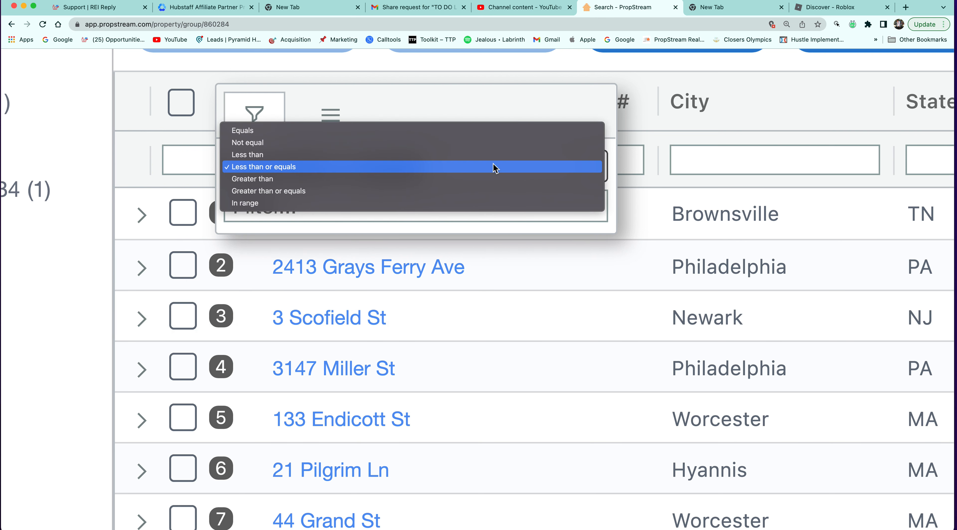
pyautogui.click(448, 154)
pyautogui.click(327, 217)
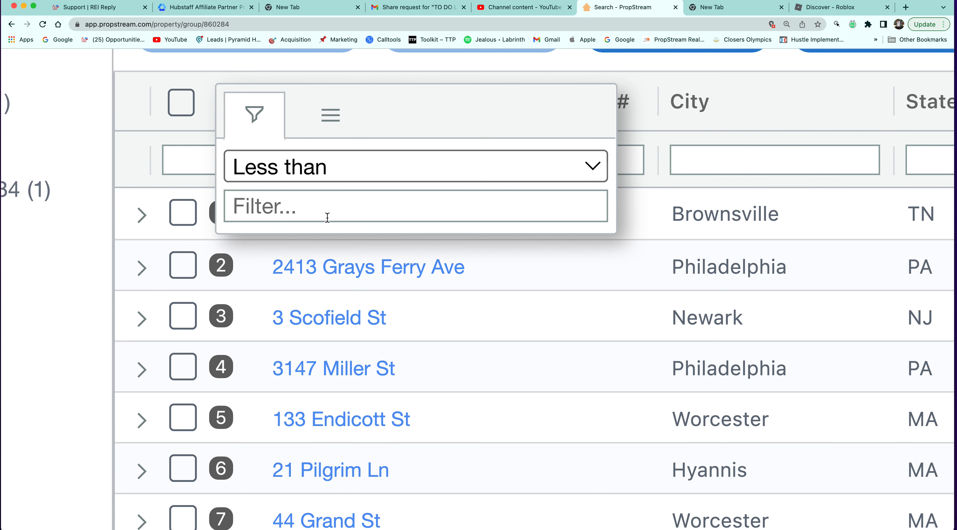
pyautogui.write('10000')
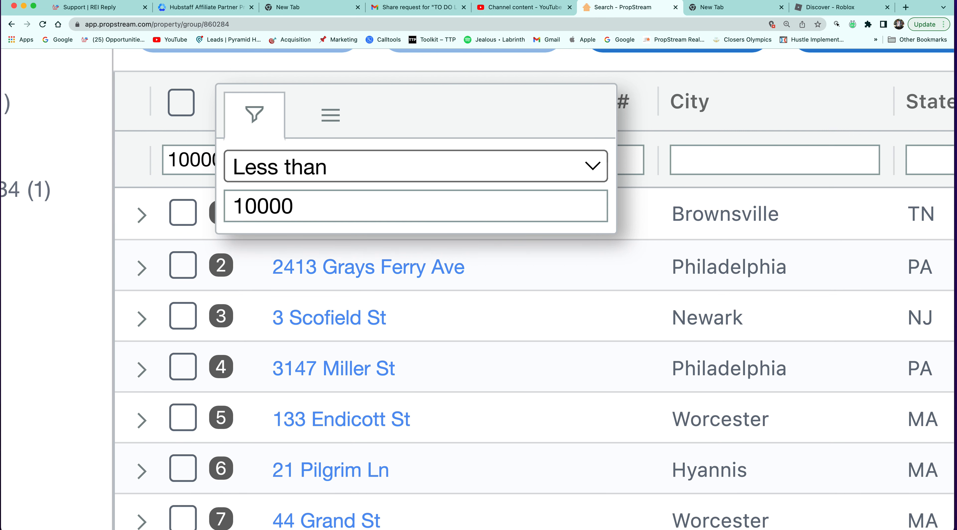
pyautogui.click(133, 151)
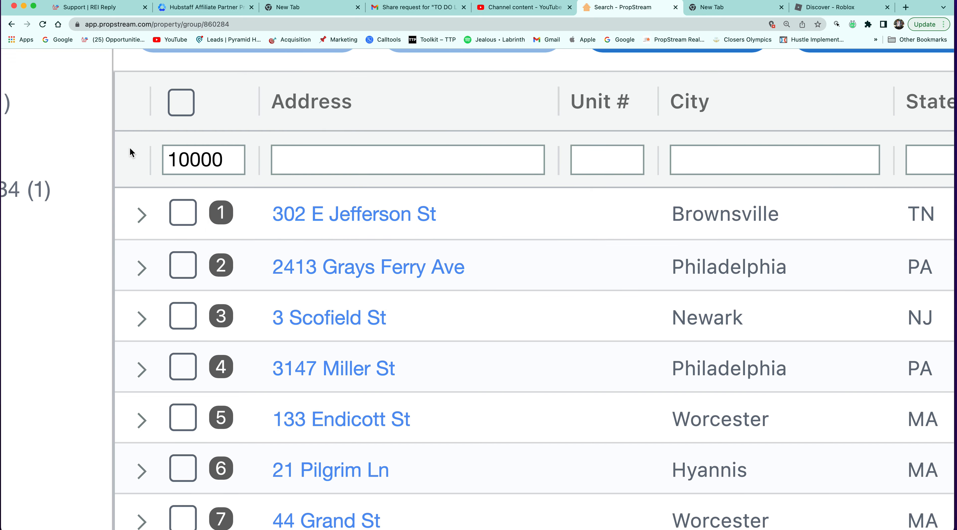
pyautogui.scroll(-5, 417, 429)
pyautogui.press('F4')
pyautogui.click(418, 430)
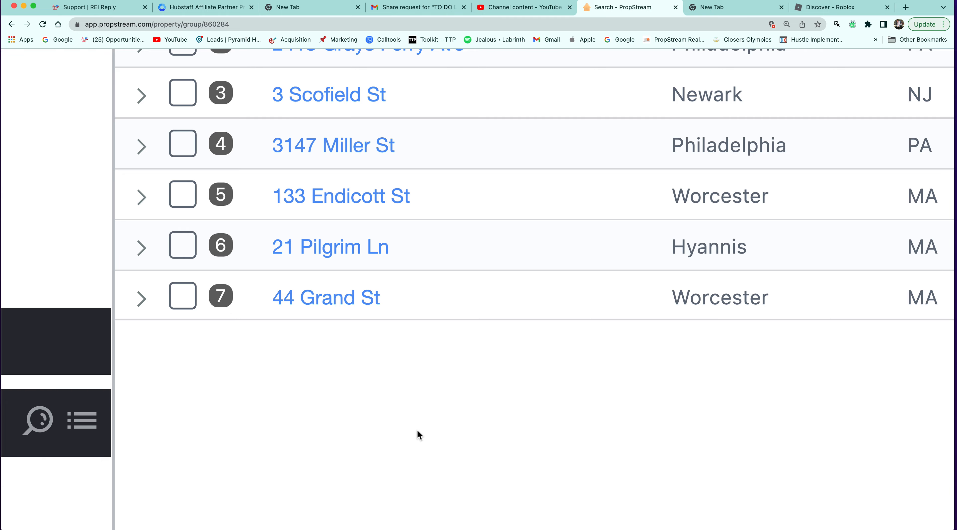
pyautogui.scroll(-8, 417, 430)
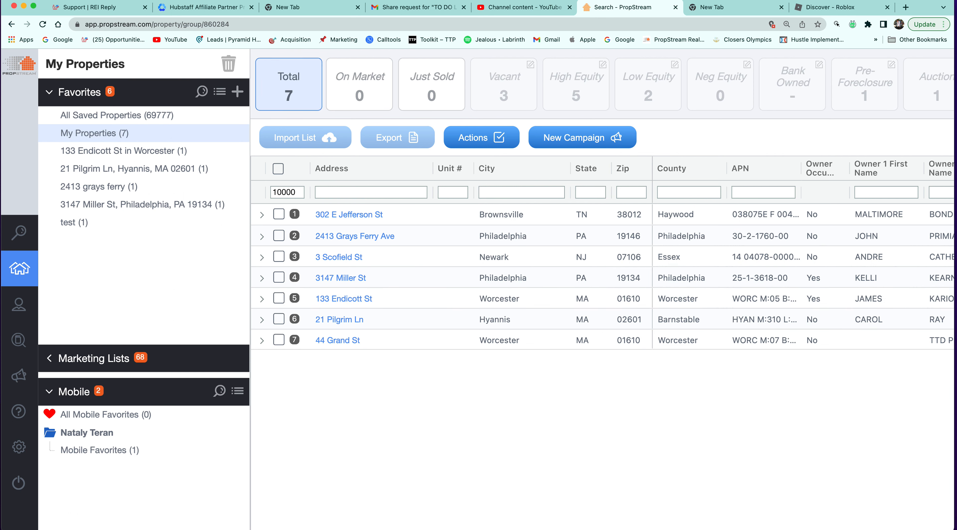
# Open All Saved Properties (69,777) and set the Address filter comparison to less than.
pyautogui.click(179, 124)
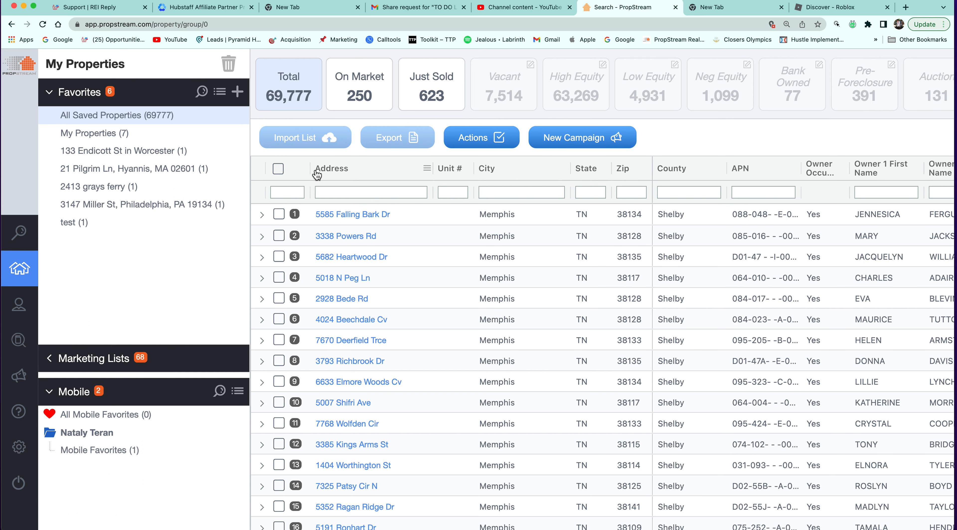
pyautogui.click(304, 169)
pyautogui.click(338, 195)
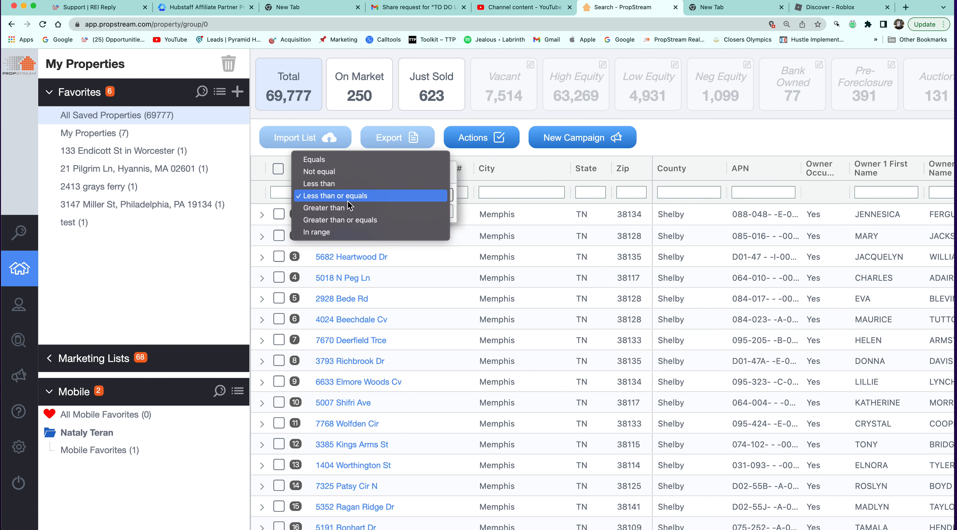
pyautogui.click(340, 185)
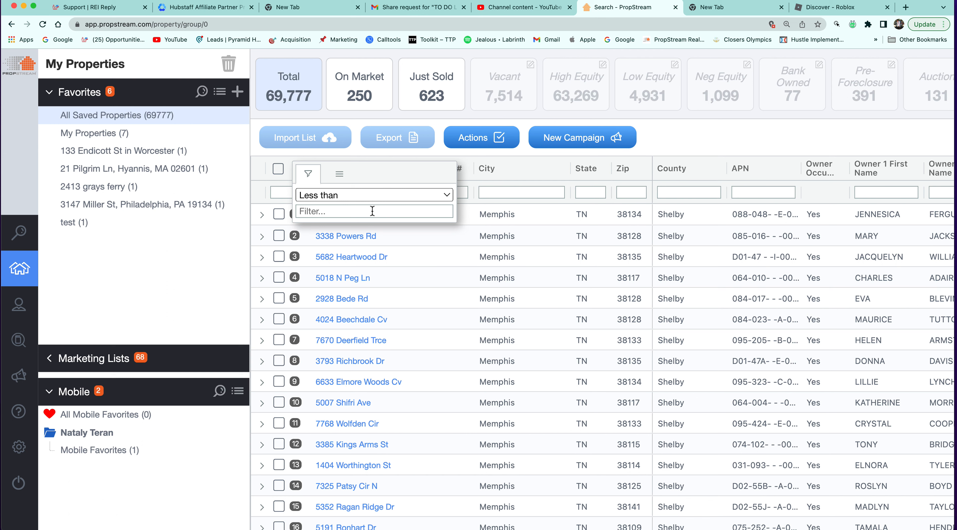
# Cycle the Address comparison to In range, then scroll right to the Marketing Lists column.
pyautogui.click(372, 195)
pyautogui.click(371, 206)
pyautogui.click(343, 194)
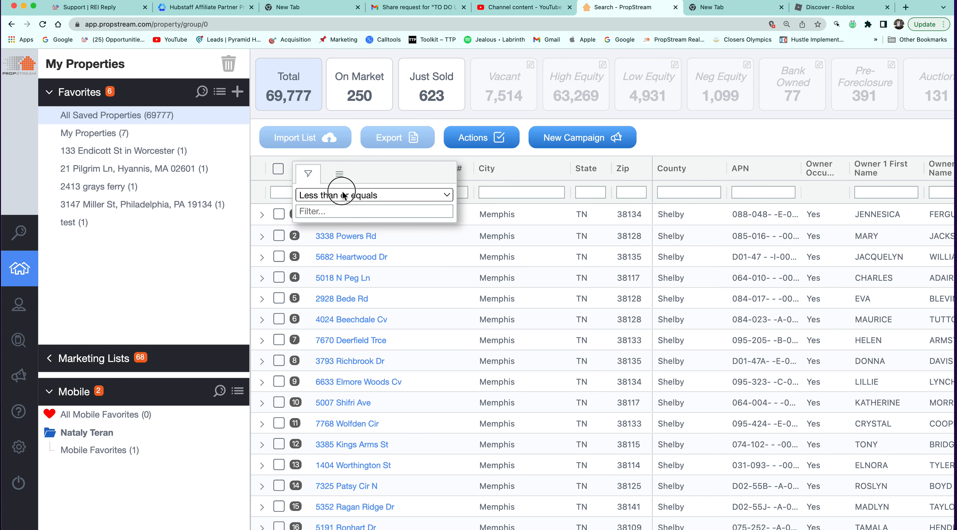
pyautogui.click(345, 220)
pyautogui.click(348, 198)
pyautogui.click(345, 209)
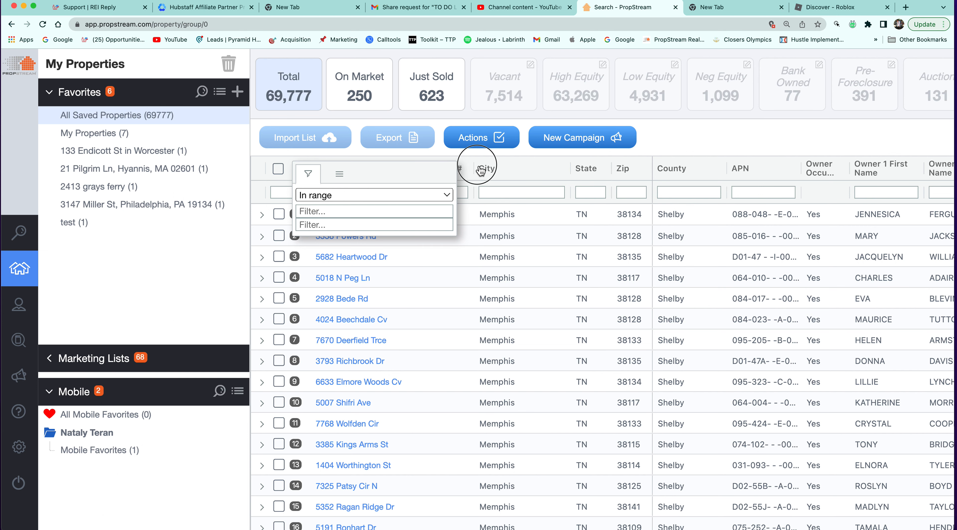
pyautogui.hscroll(2, 464, 182)
pyautogui.hscroll(10, 464, 185)
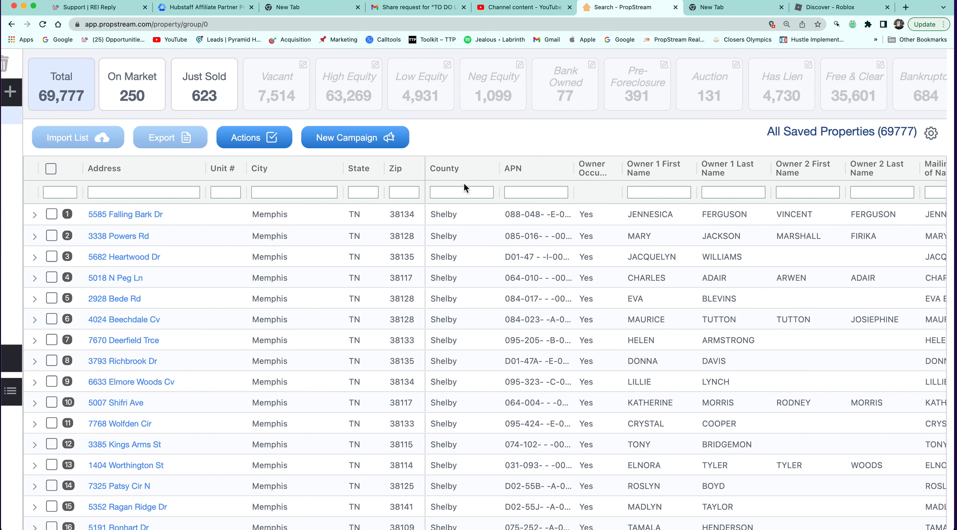
pyautogui.hscroll(15, 516, 221)
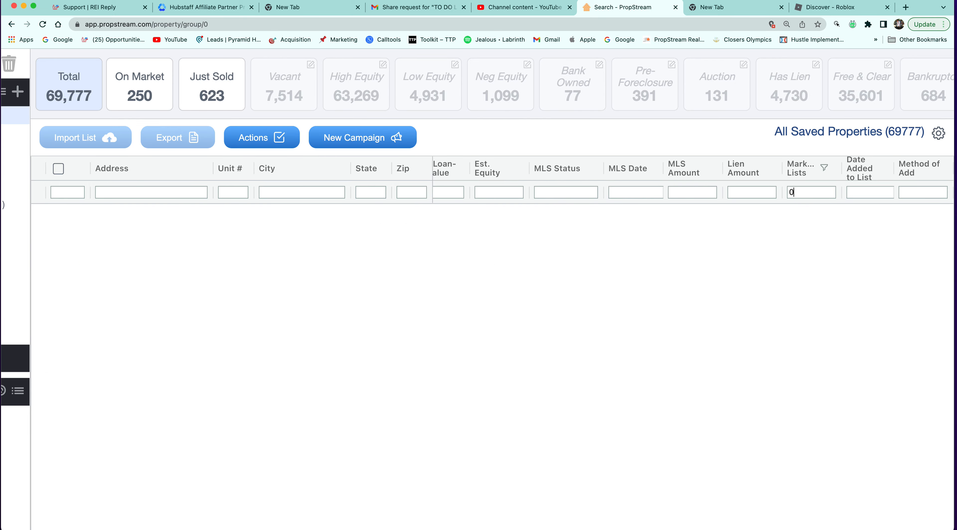
pyautogui.write('1')
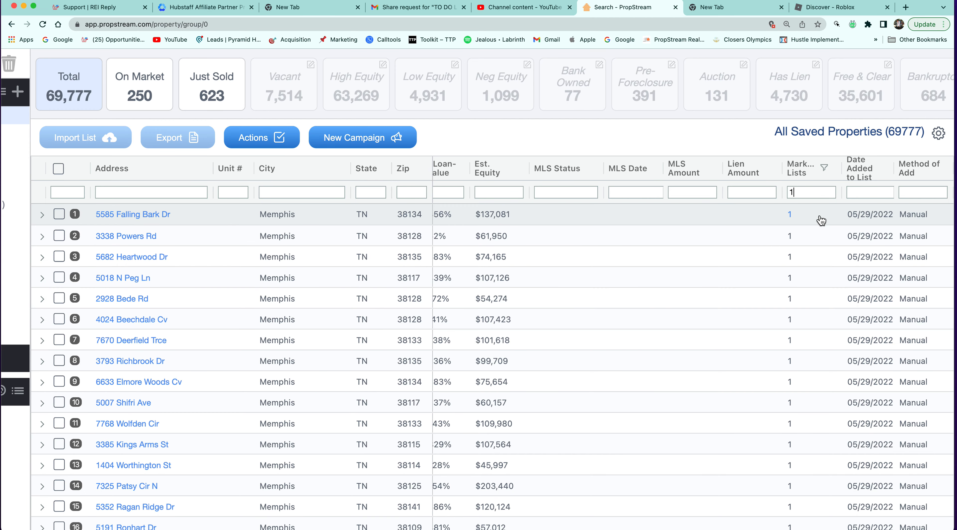
pyautogui.scroll(-2, 806, 253)
pyautogui.scroll(2, 807, 251)
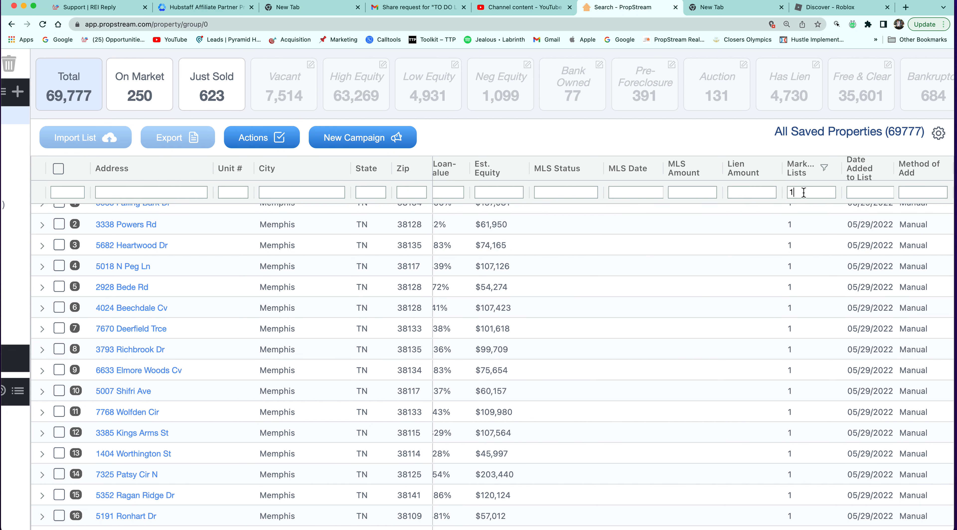
pyautogui.write('5')
pyautogui.press('BackSpace')
pyautogui.write('8')
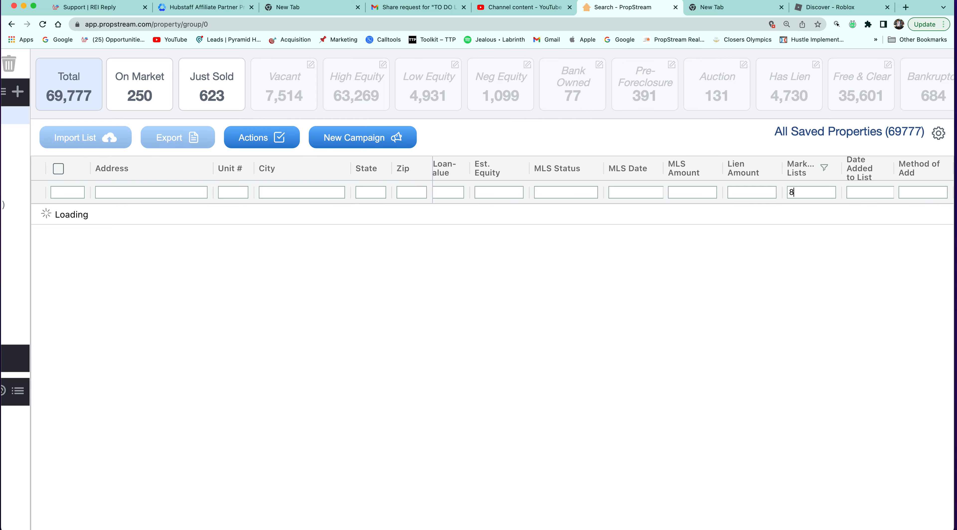
pyautogui.scroll(-7, 816, 348)
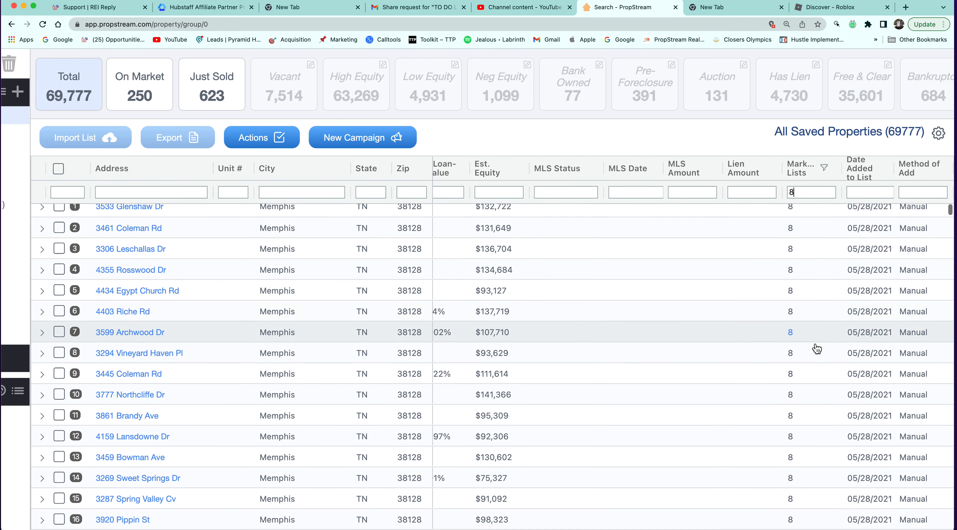
pyautogui.scroll(-1, 816, 348)
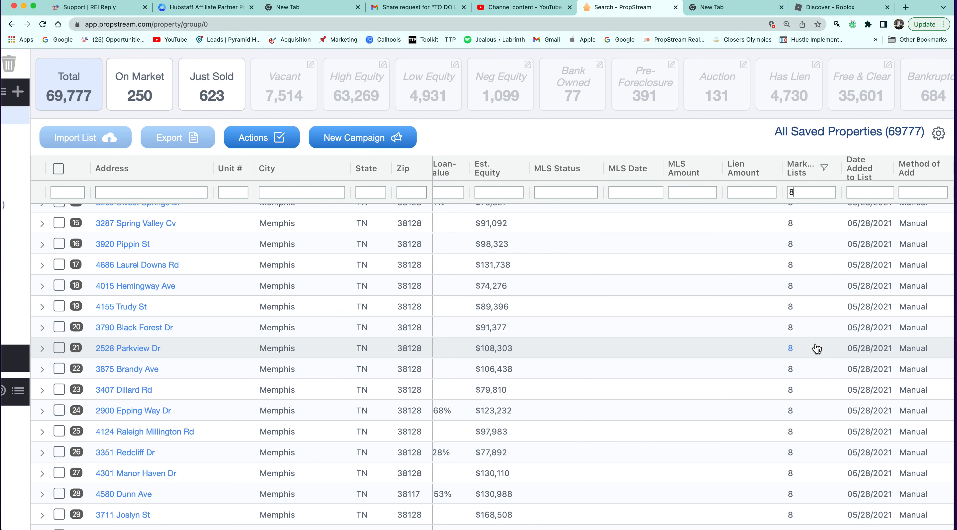
pyautogui.scroll(-3, 816, 348)
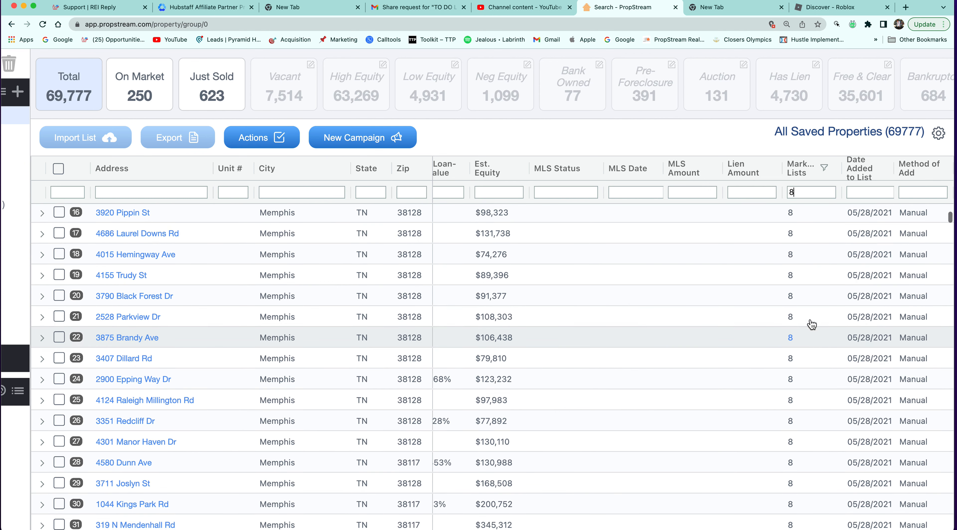
pyautogui.scroll(-20, 810, 263)
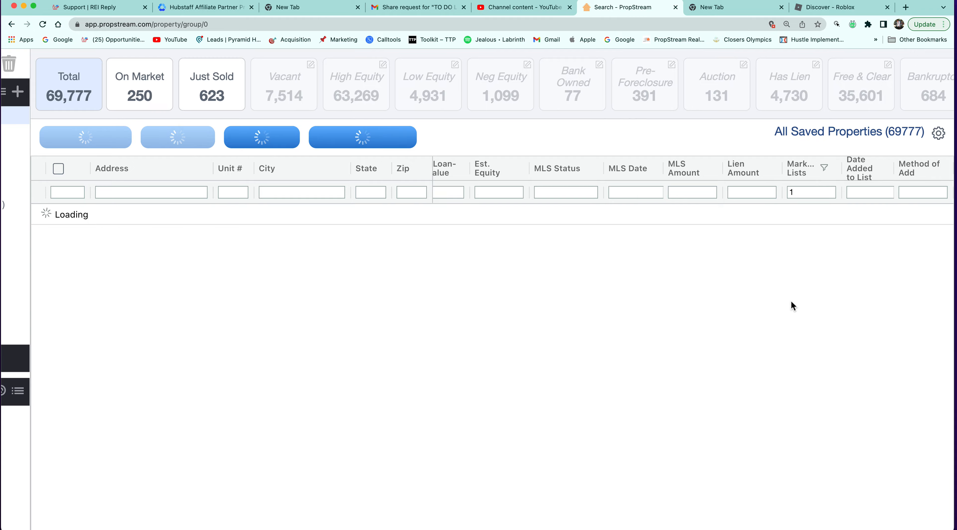
pyautogui.scroll(-15, 793, 306)
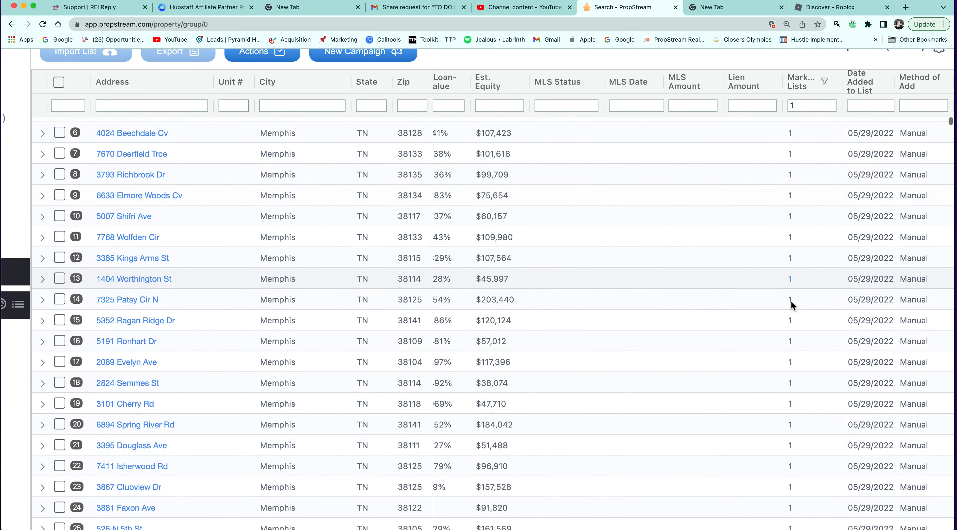
pyautogui.scroll(15, 792, 308)
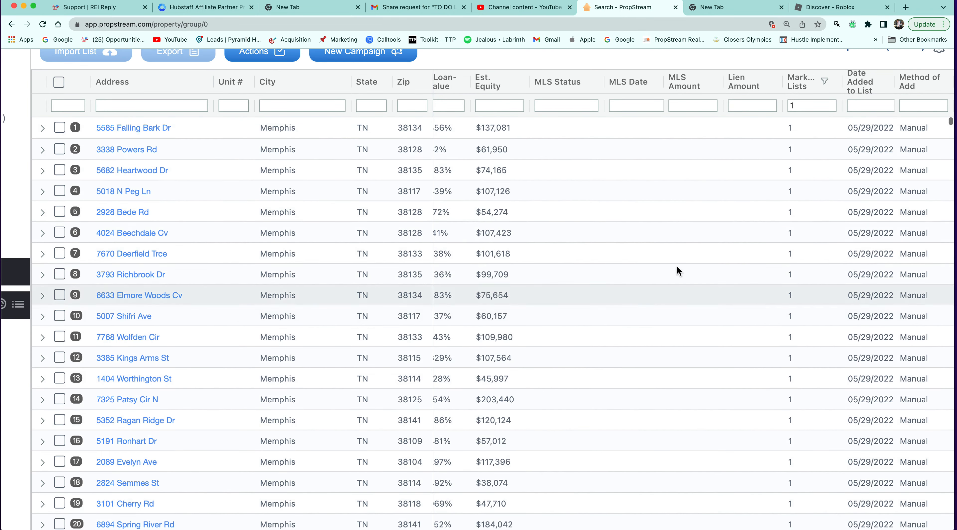
pyautogui.moveTo(21, 199)
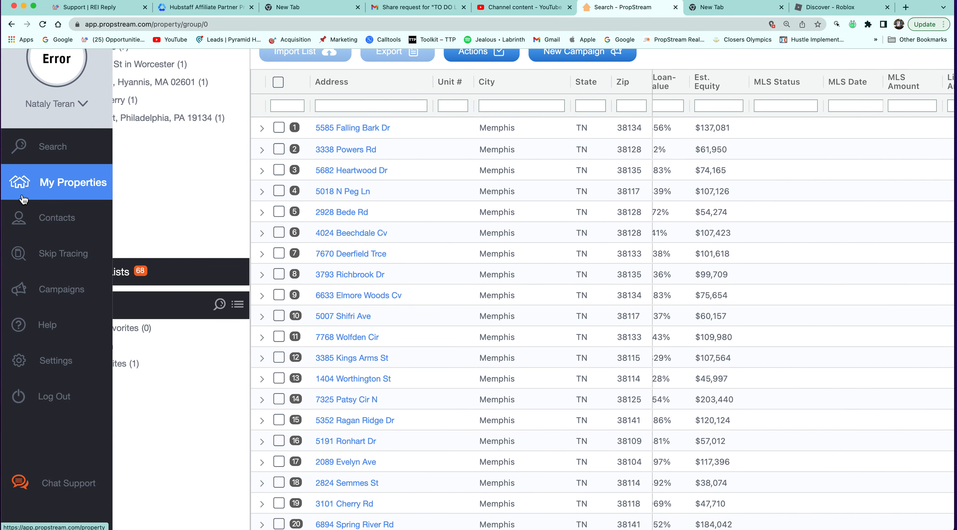
pyautogui.click(87, 145)
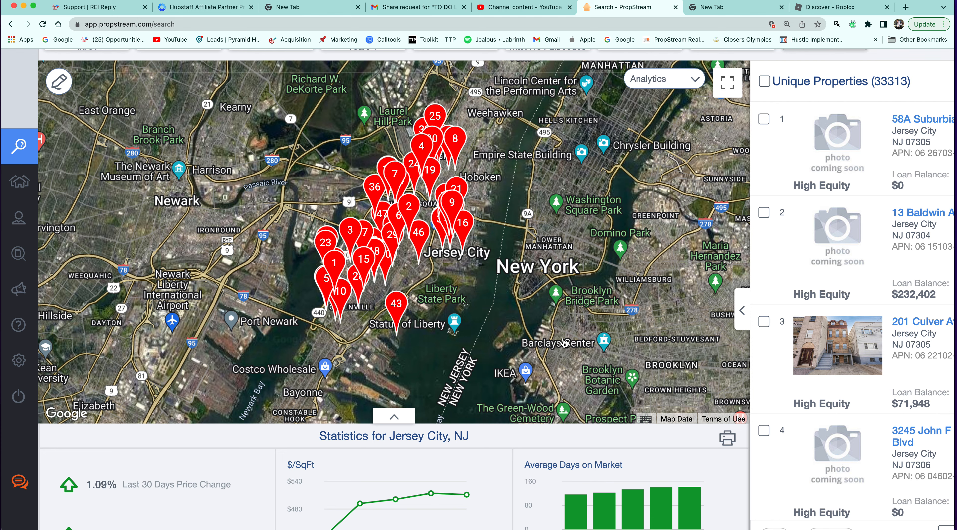
pyautogui.scroll(-5, 565, 342)
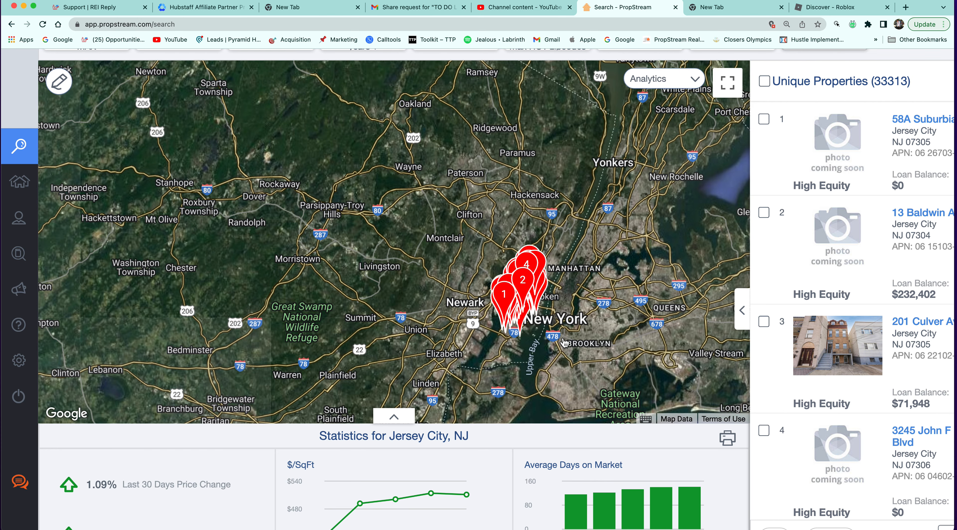
pyautogui.scroll(-5, 565, 342)
pyautogui.click(777, 368)
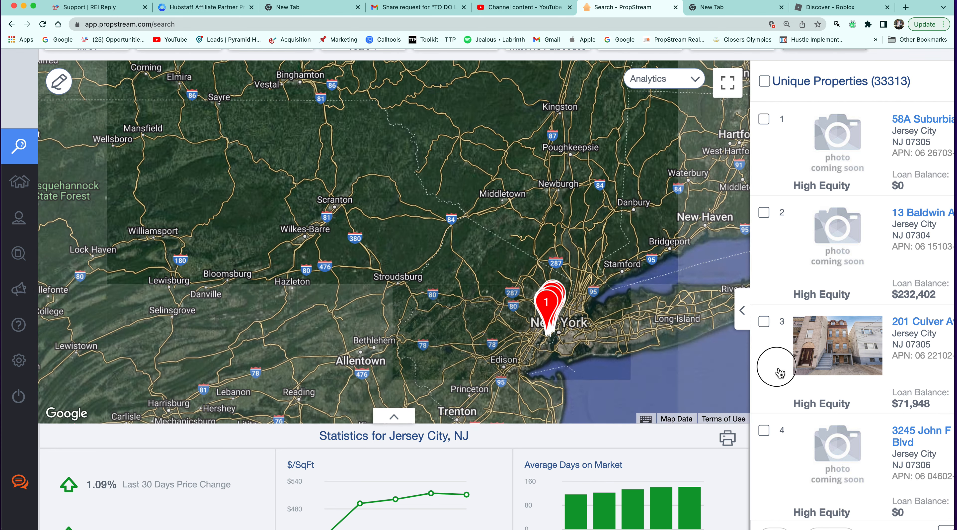
pyautogui.scroll(-3, 776, 370)
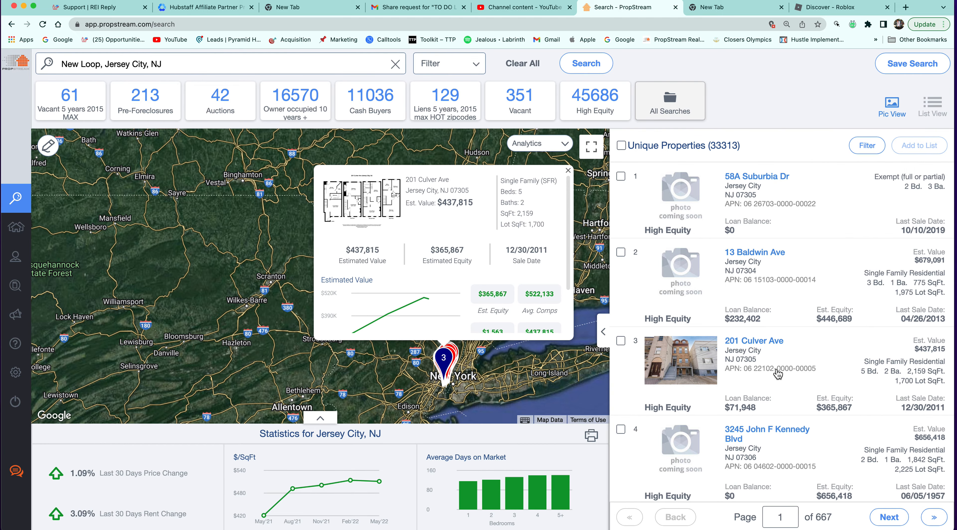
pyautogui.scroll(5, 778, 373)
pyautogui.scroll(-5, 777, 373)
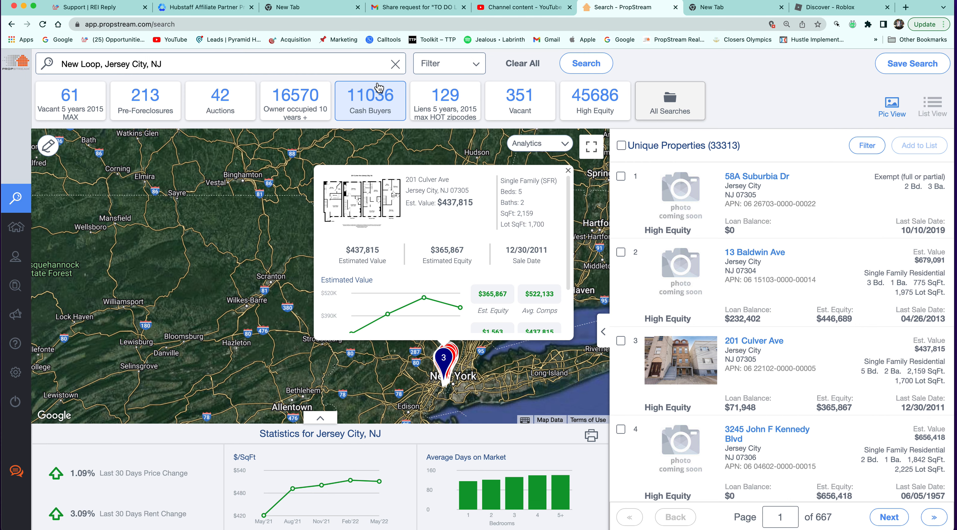
pyautogui.scroll(5, 379, 88)
pyautogui.scroll(-4, 378, 88)
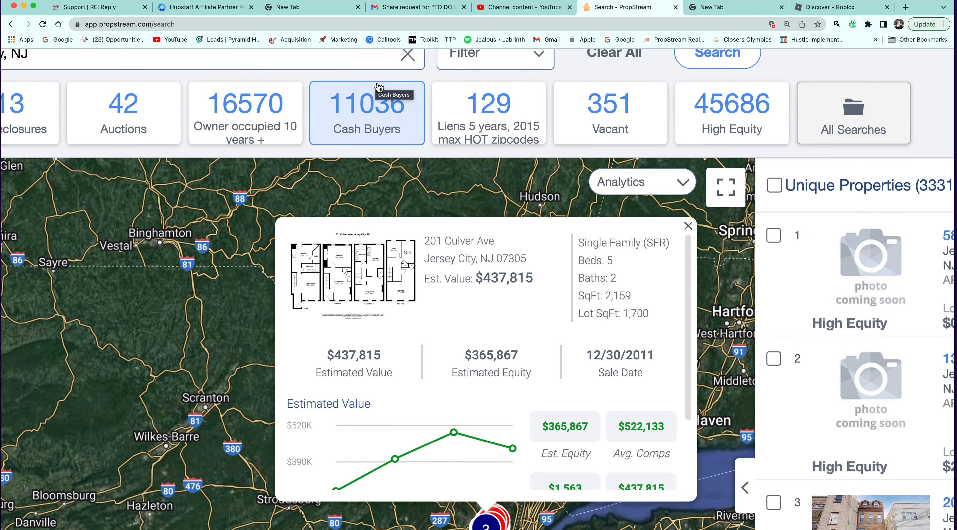
pyautogui.scroll(-3, 379, 88)
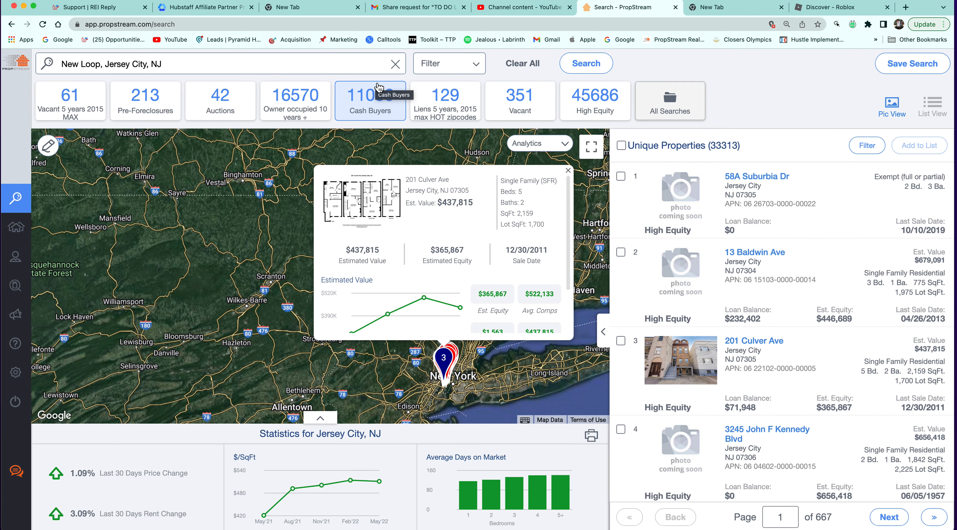
# Open the search filter options and view the Owner Type choices under Ownership Info.
pyautogui.click(462, 70)
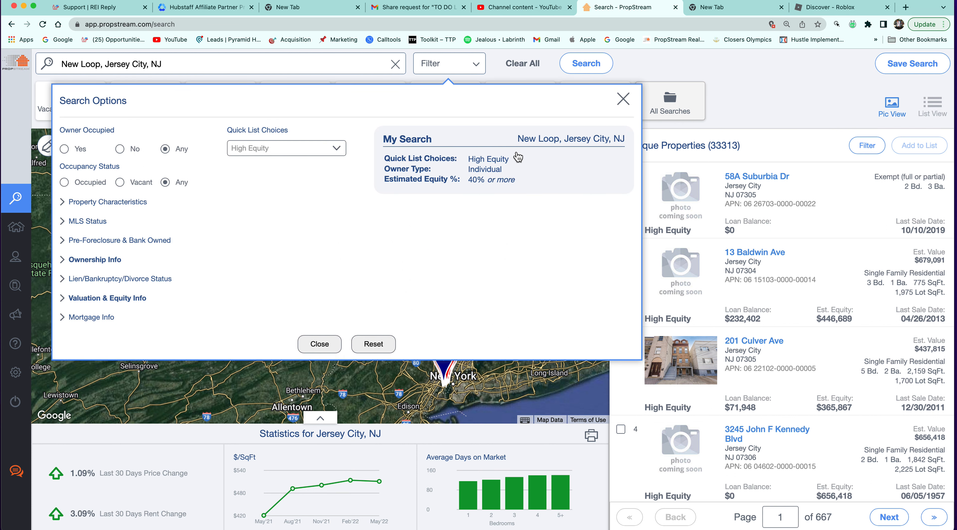
pyautogui.moveTo(516, 163)
pyautogui.click(483, 169)
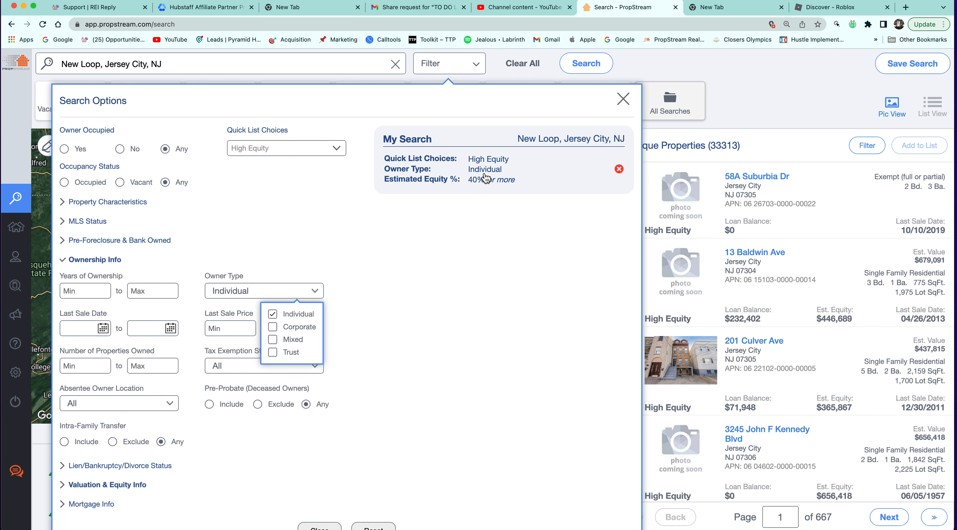
pyautogui.click(485, 181)
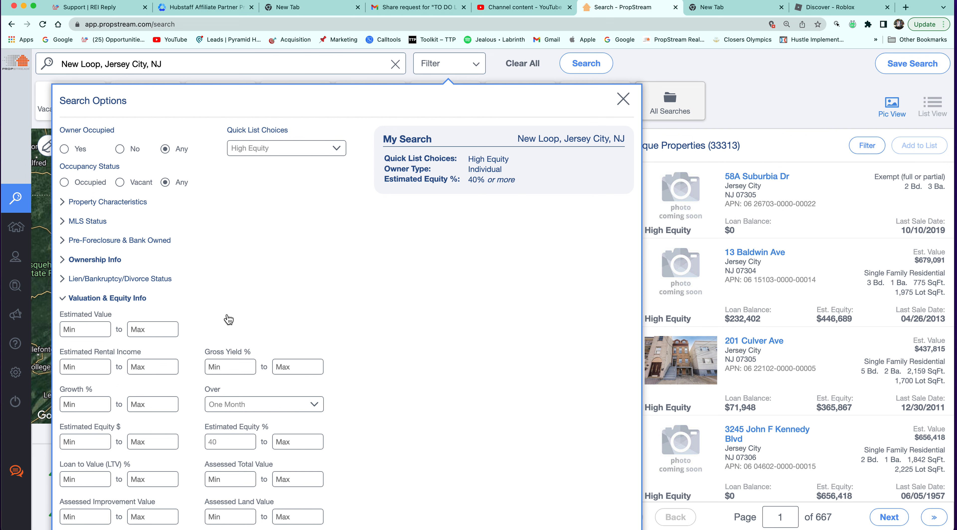
pyautogui.click(66, 261)
pyautogui.click(302, 293)
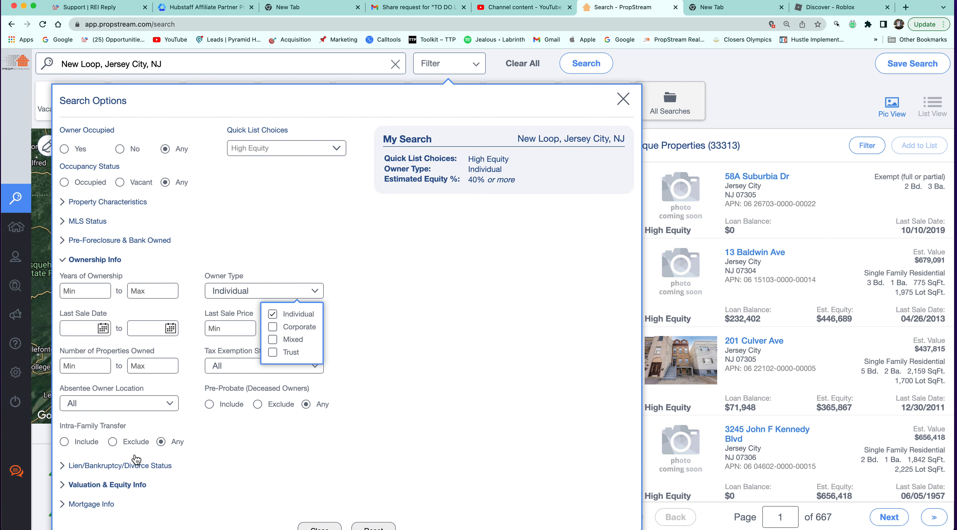
# Expand Lien/Bankruptcy/Divorce Status and view the Specific Lien Type choices, leaving them at All.
pyautogui.click(128, 466)
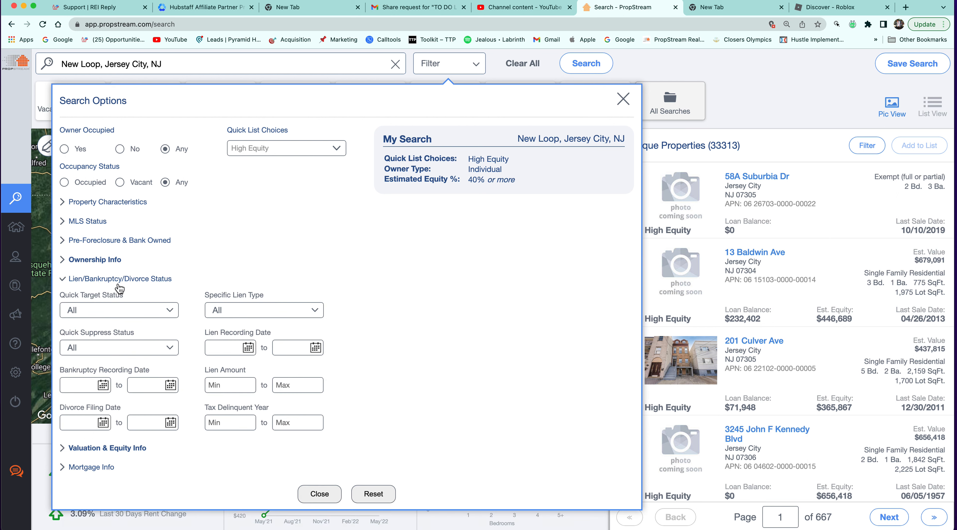
pyautogui.click(256, 313)
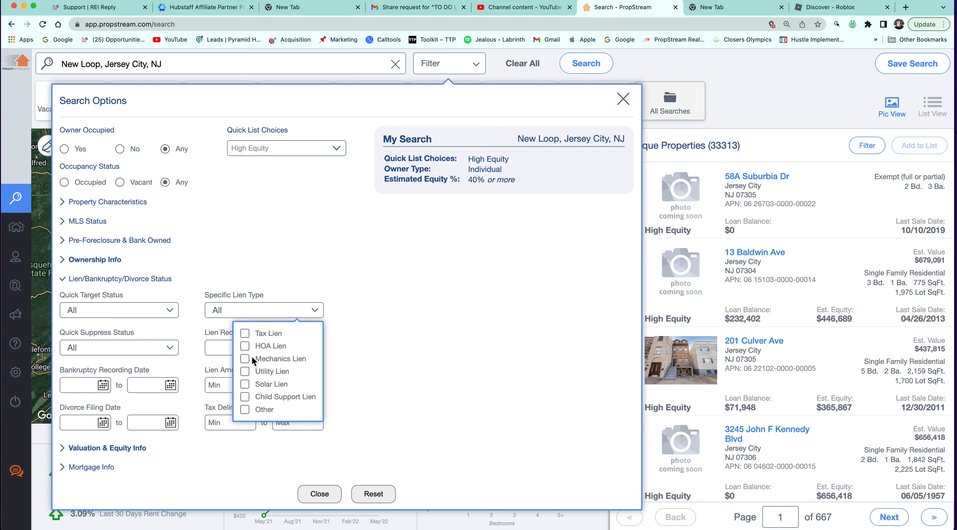
pyautogui.click(264, 311)
# Check the 40% equity minimum, set Property Type to Single Family, and exclude HOA/COA associations.
pyautogui.click(134, 456)
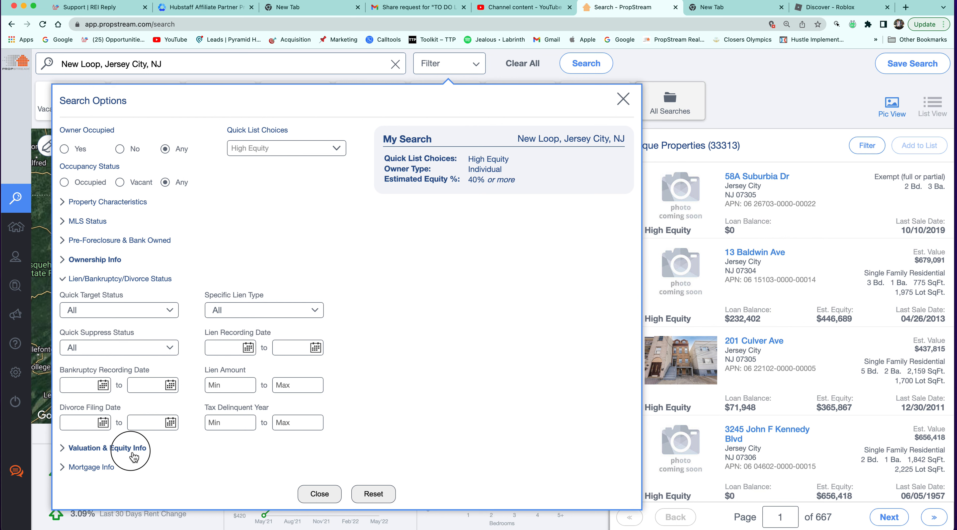
pyautogui.click(239, 445)
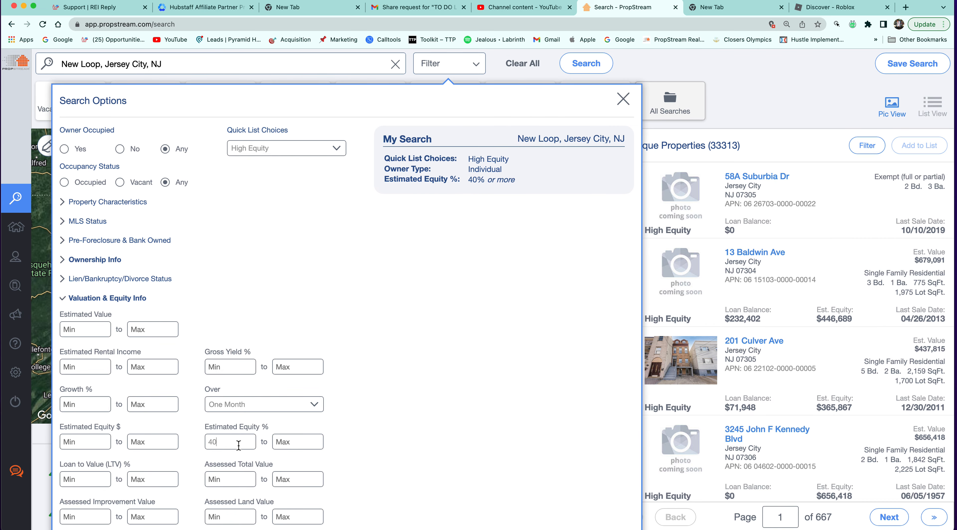
pyautogui.click(113, 203)
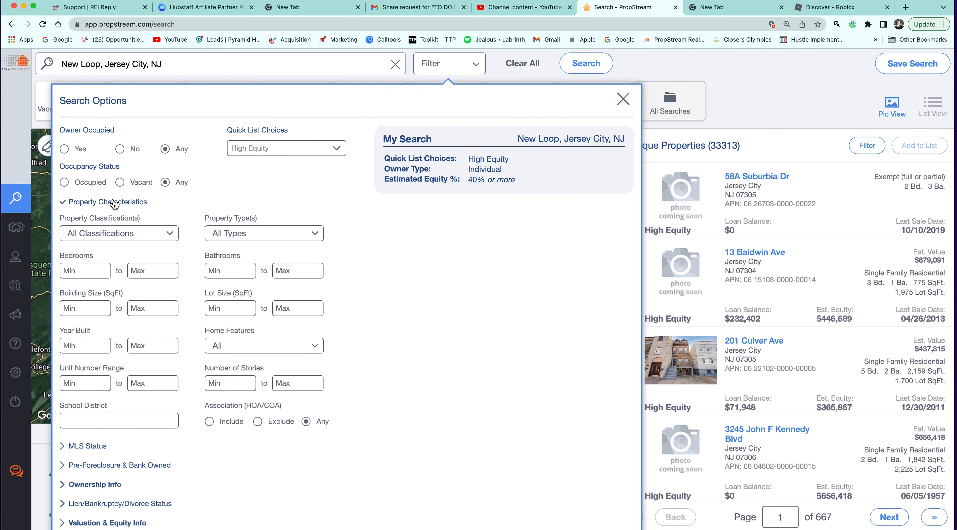
pyautogui.click(305, 237)
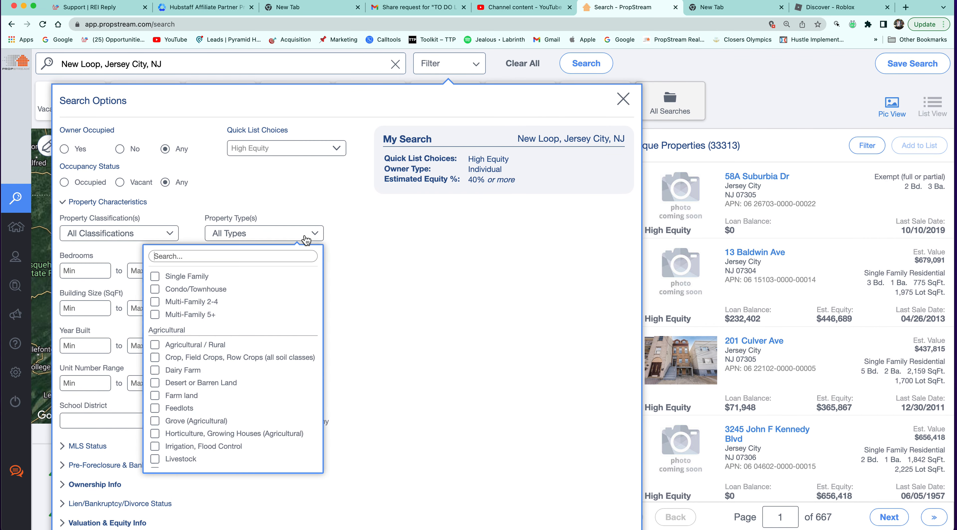
pyautogui.click(155, 278)
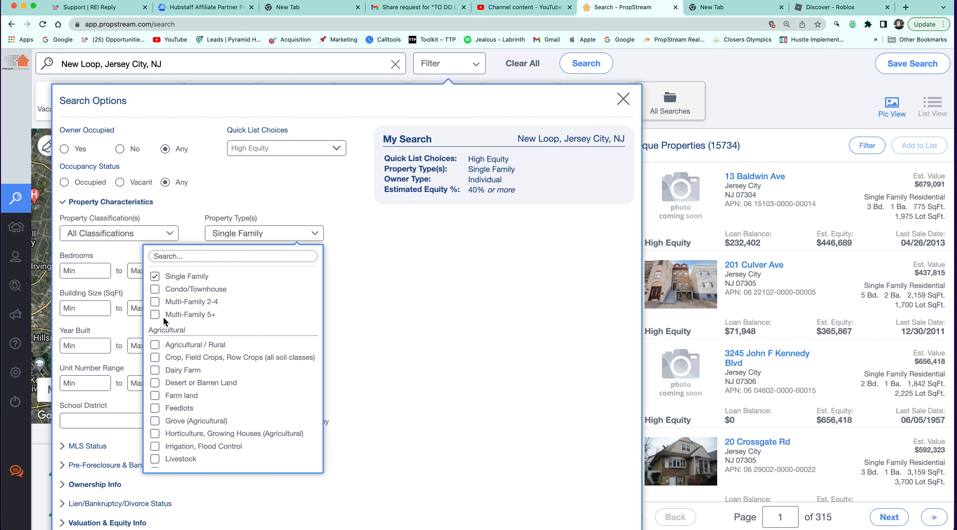
pyautogui.click(374, 260)
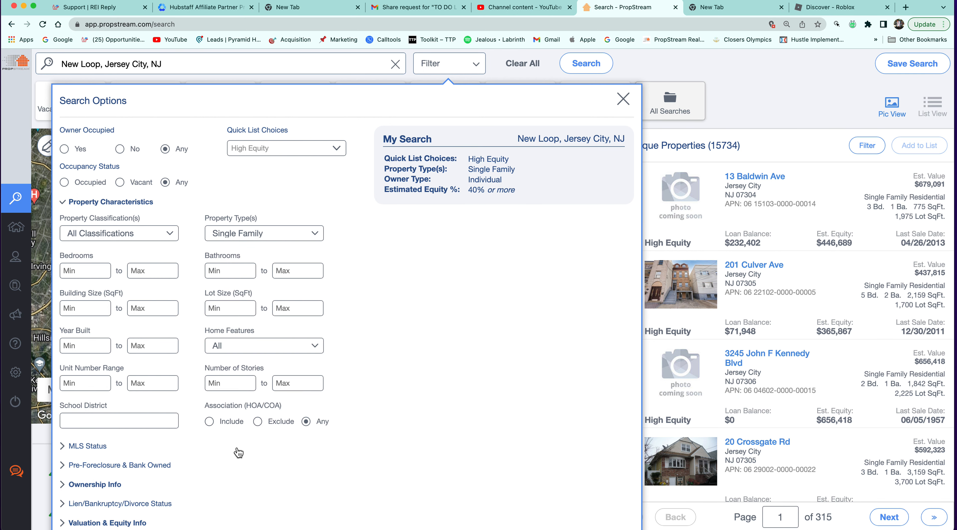
pyautogui.click(258, 421)
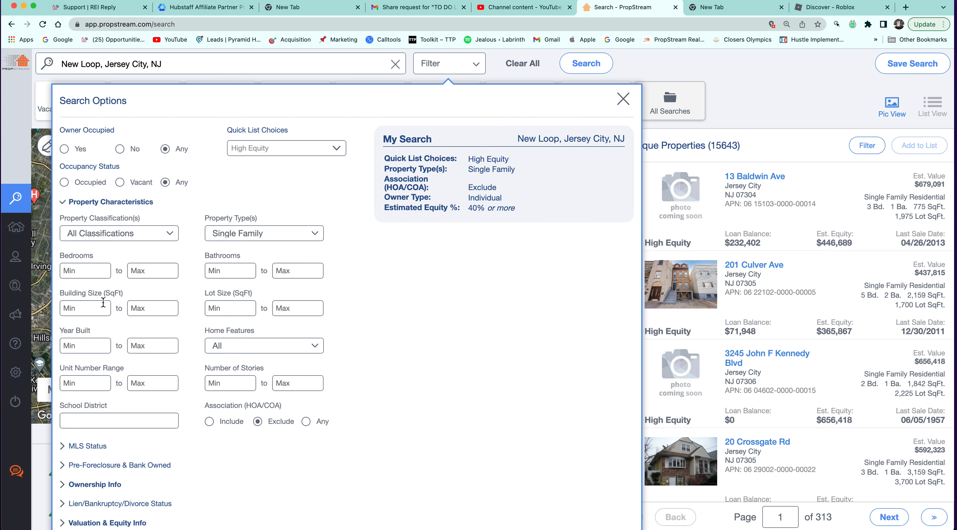
# Enter 12 as the minimum Years of Ownership and close Search Options to see 9566 results.
pyautogui.click(122, 483)
pyautogui.click(97, 289)
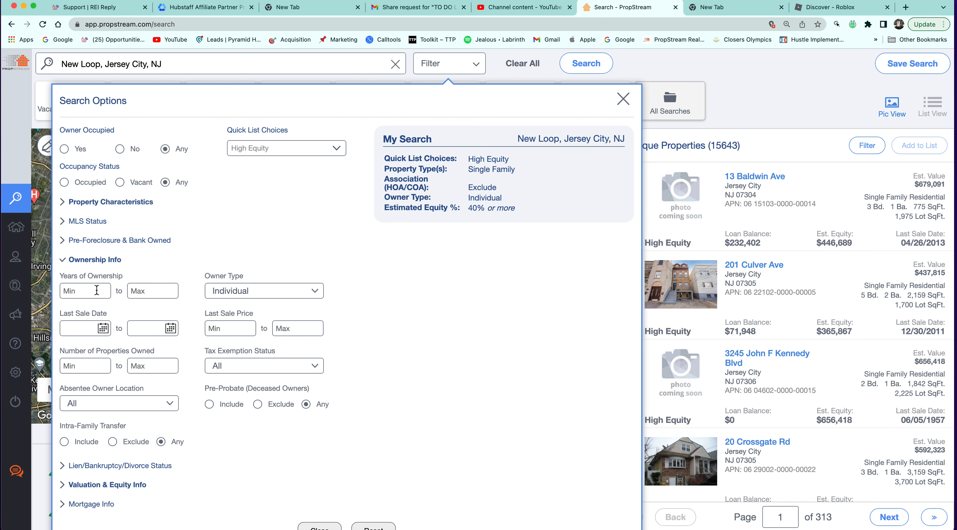
pyautogui.write('12')
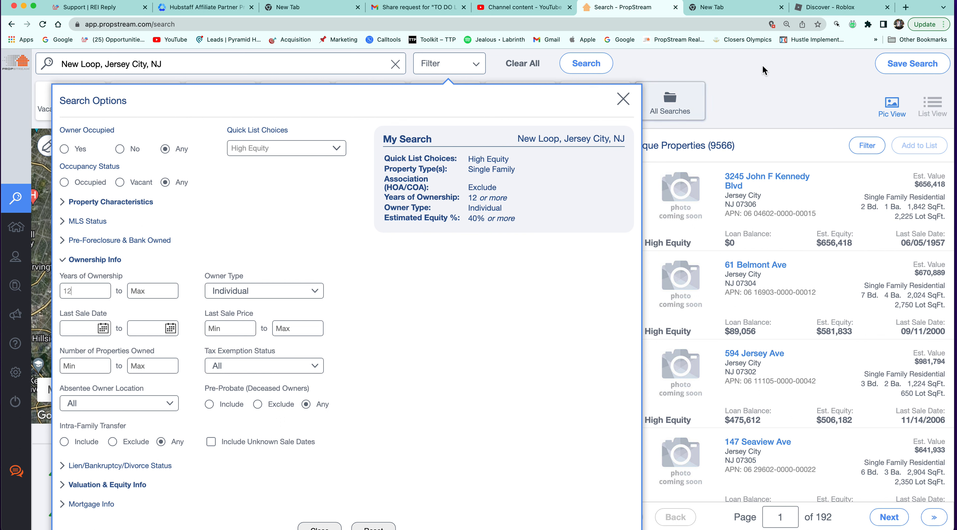
pyautogui.click(763, 142)
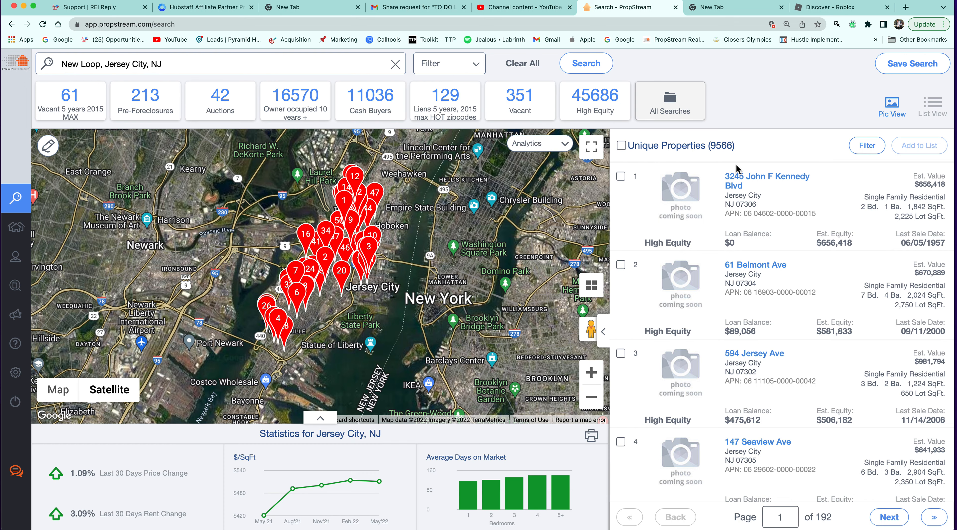
# Exclude on-market MLS listings, leaving 9489 properties, and expand Property Characteristics.
pyautogui.click(468, 61)
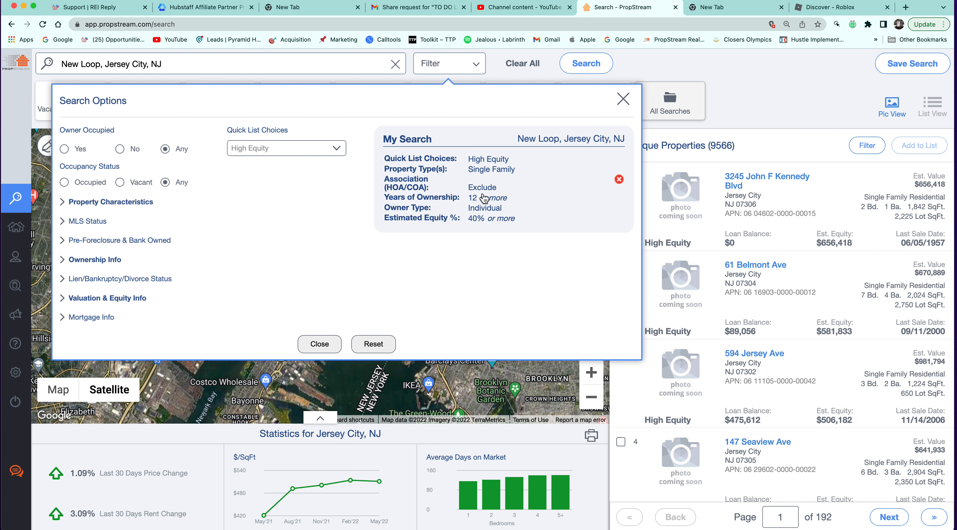
pyautogui.click(98, 223)
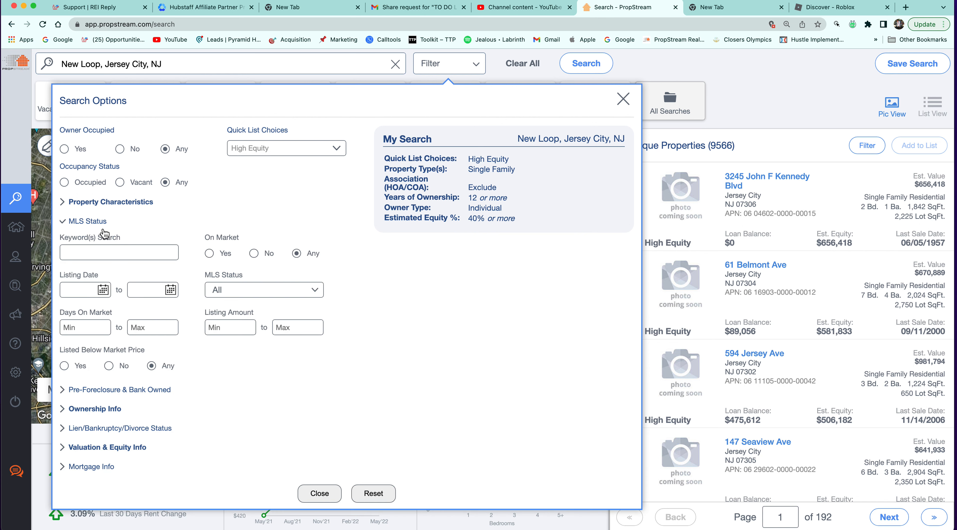
pyautogui.click(254, 253)
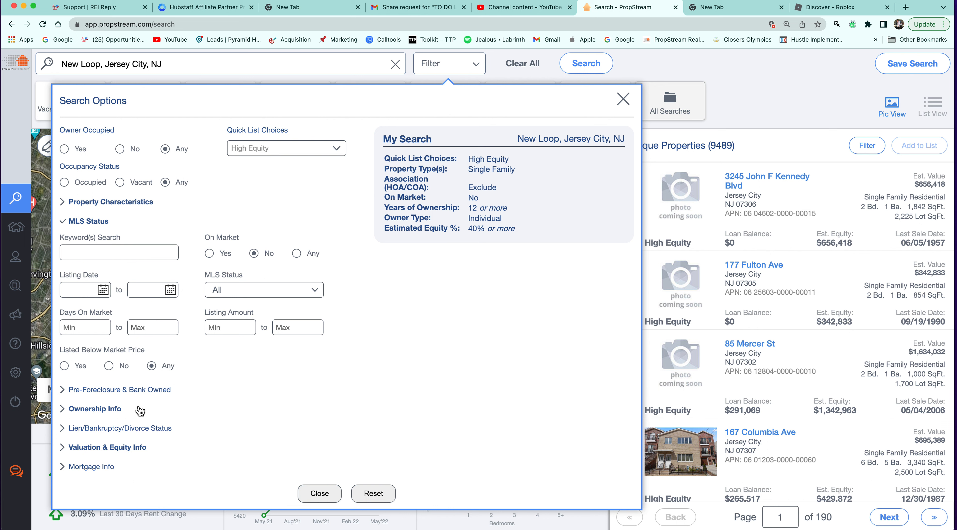
pyautogui.click(64, 207)
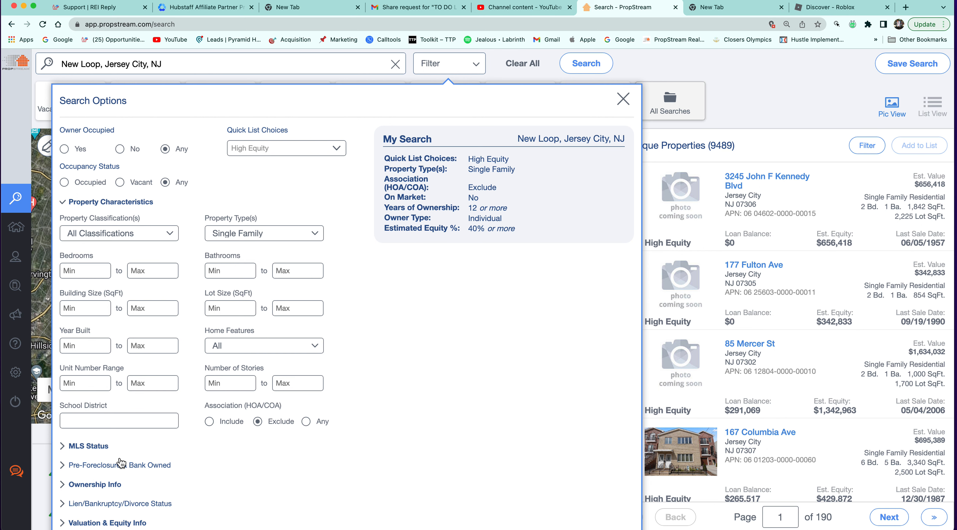
# Review the Ownership, Pre-Foreclosure, MLS Status and Property Characteristics filters, ending on Valuation & Equity Info.
pyautogui.click(112, 485)
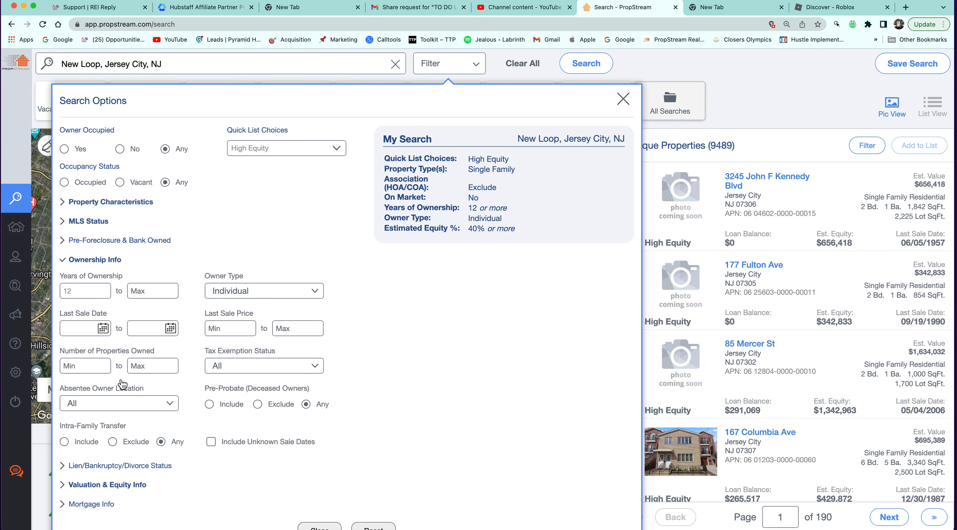
pyautogui.click(118, 242)
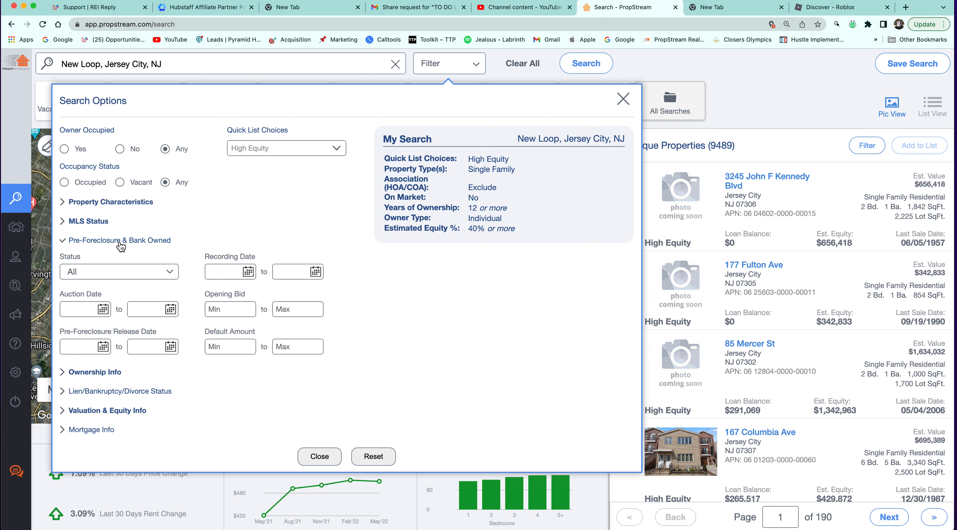
pyautogui.click(106, 223)
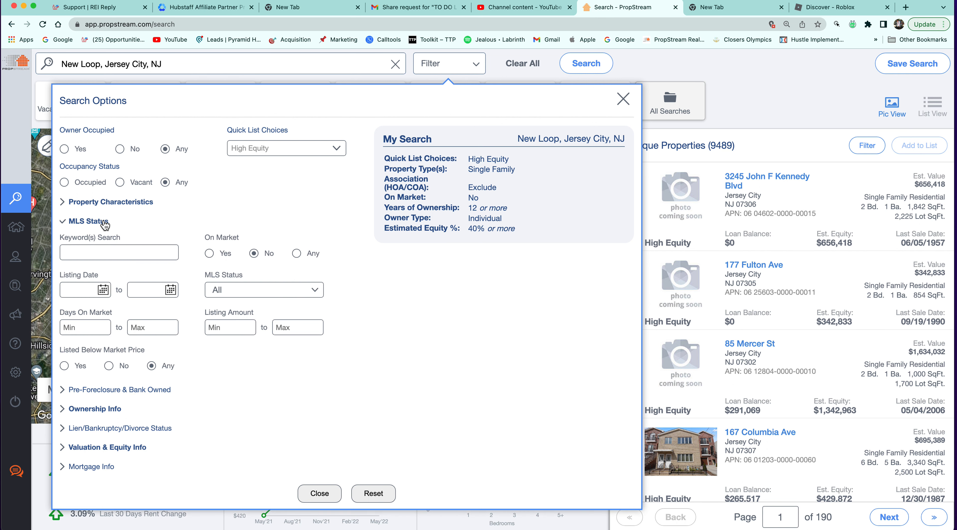
pyautogui.click(104, 409)
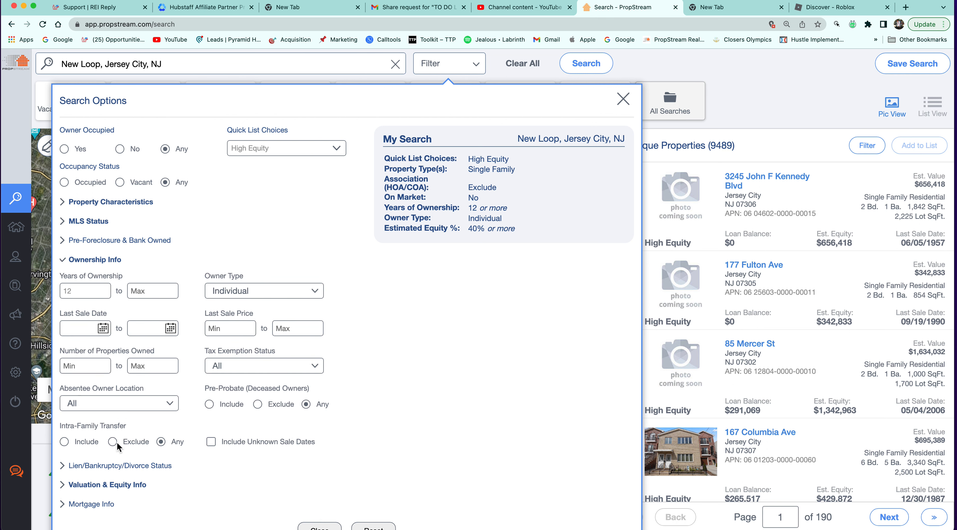
pyautogui.click(128, 204)
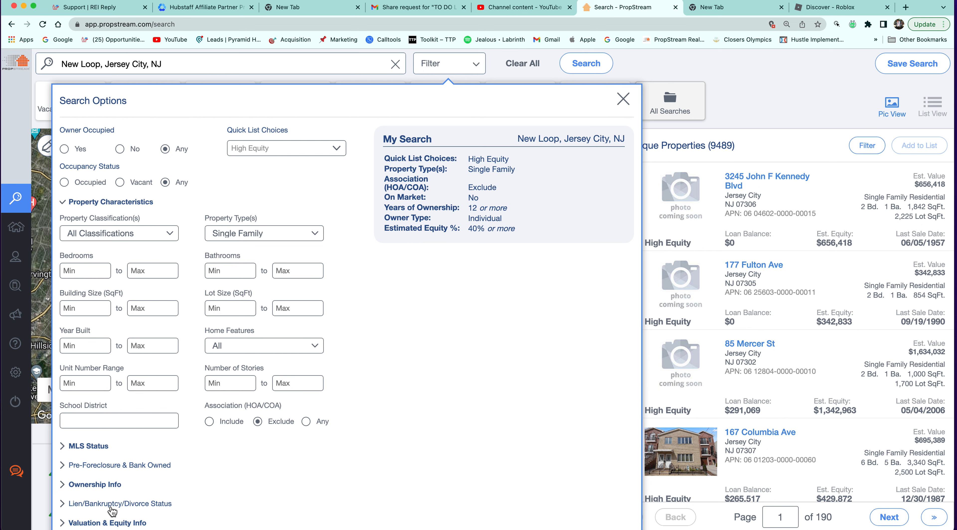
pyautogui.click(108, 523)
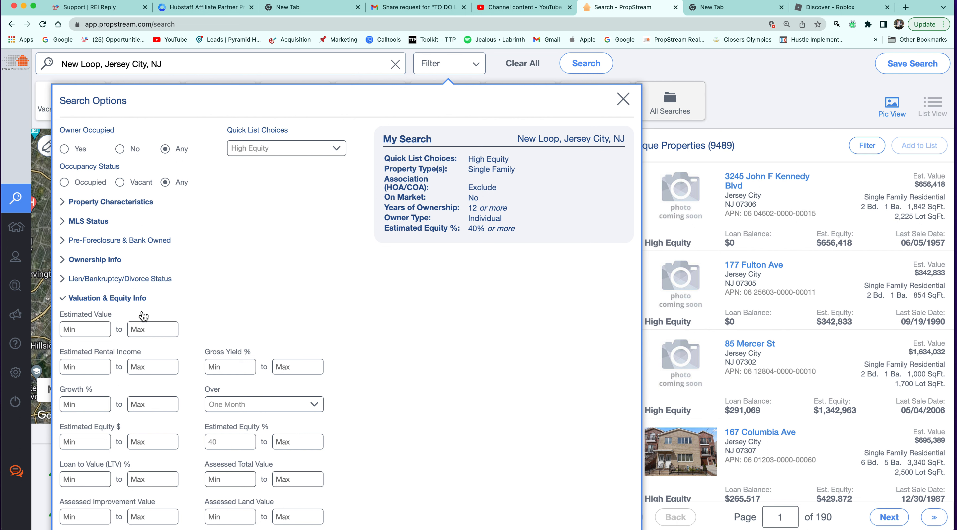
# Limit Estimated Value to $50,000 min and $400,000 max, then view the 510 results.
pyautogui.click(82, 330)
pyautogui.write('500000')
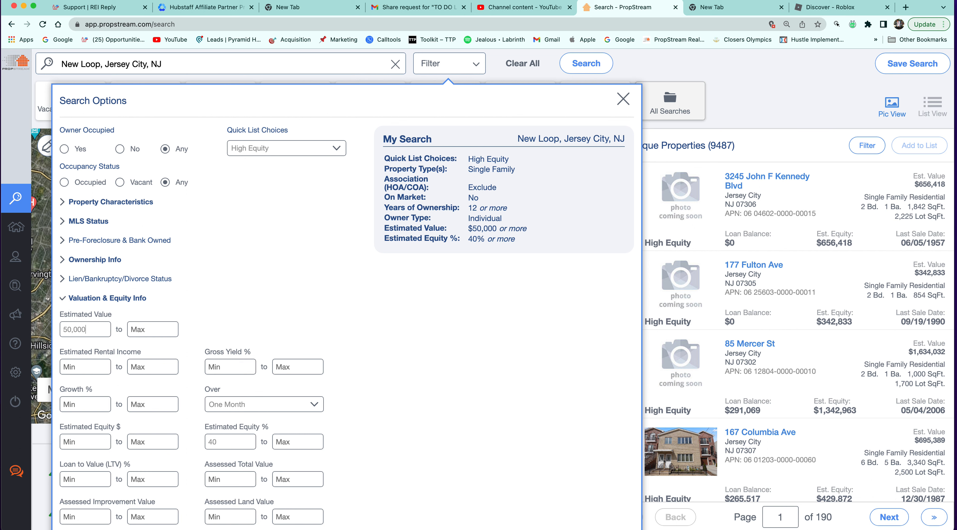
pyautogui.click(144, 329)
pyautogui.click(145, 329)
pyautogui.write('3')
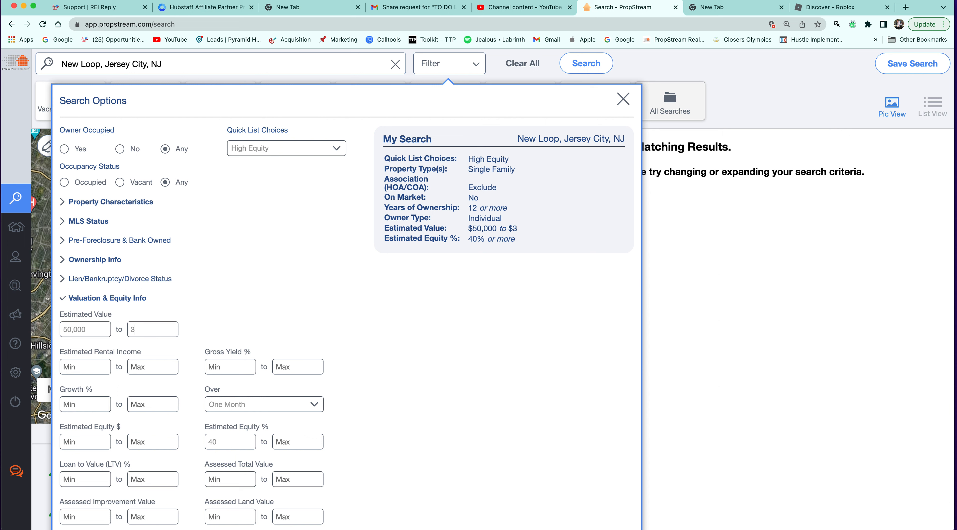
pyautogui.press('BackSpace')
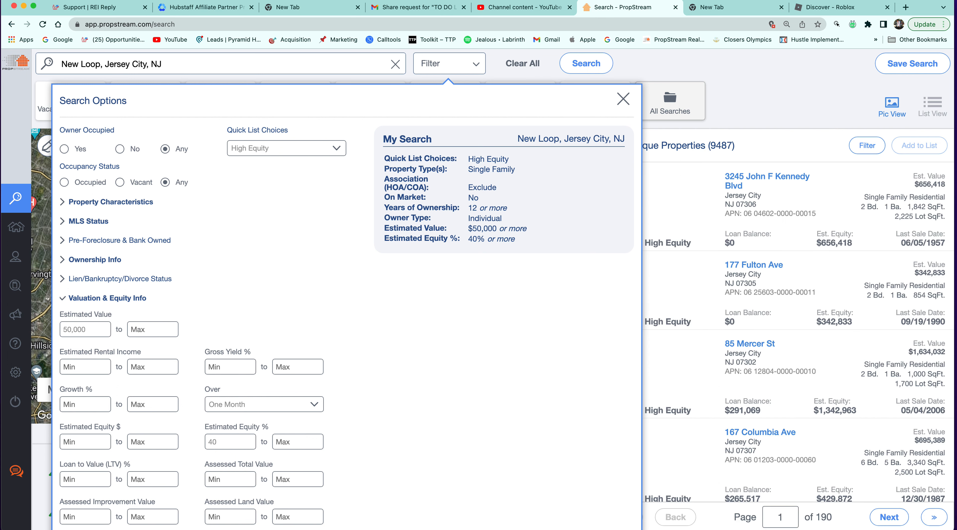
pyautogui.write('4000000')
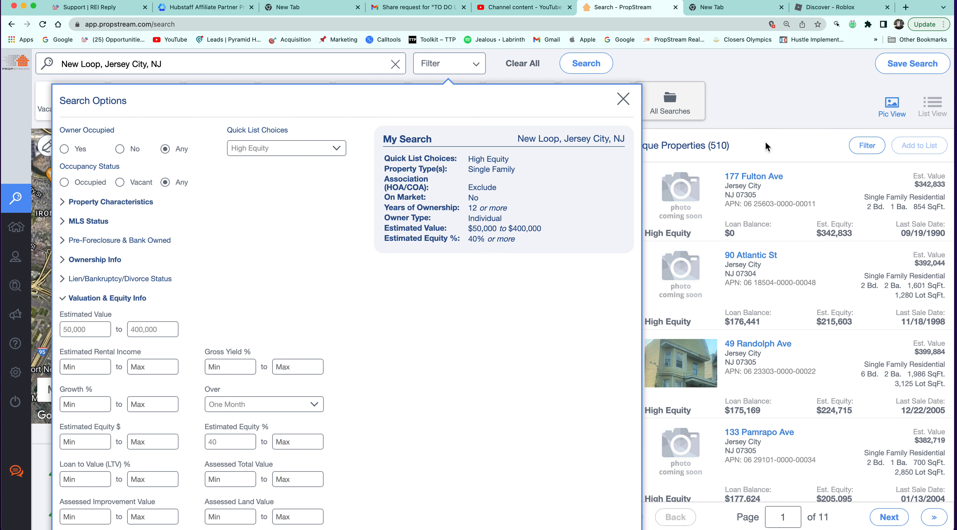
pyautogui.moveTo(766, 145); pyautogui.dragTo(615, 152)
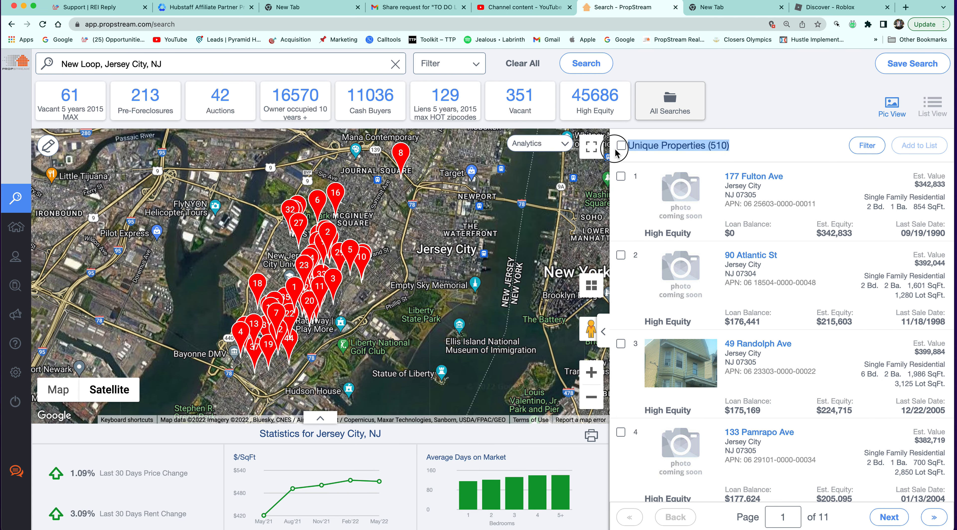
# Delete the Estimated Value criterion from My Search, restoring 9489 properties.
pyautogui.click(439, 68)
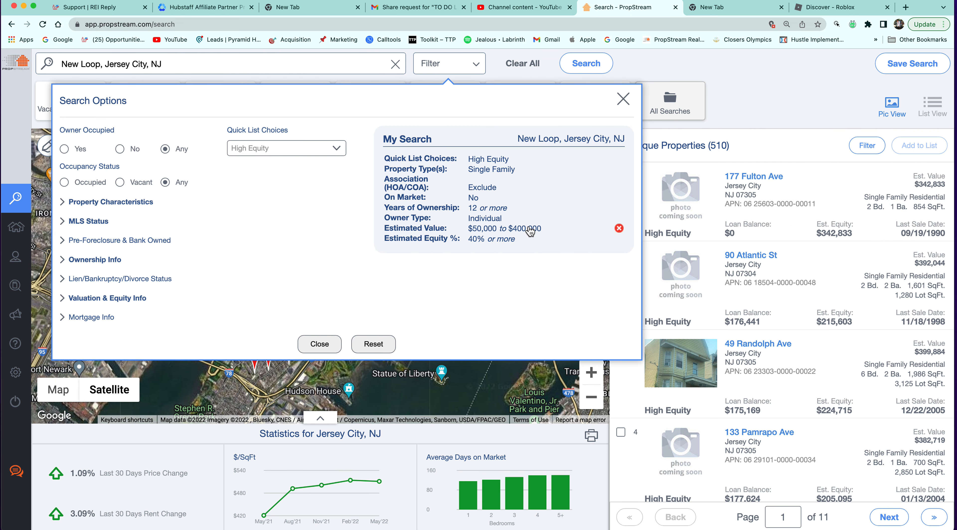
pyautogui.click(530, 232)
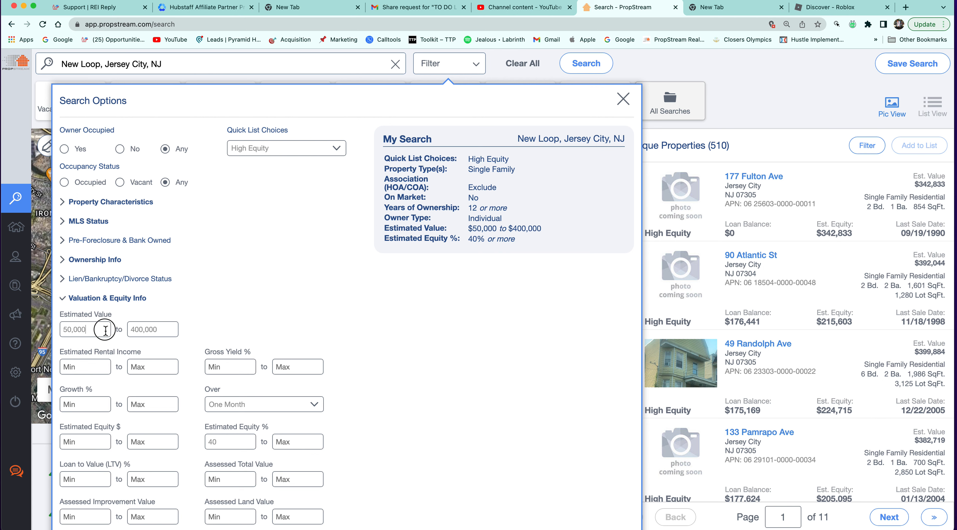
pyautogui.click(38, 322)
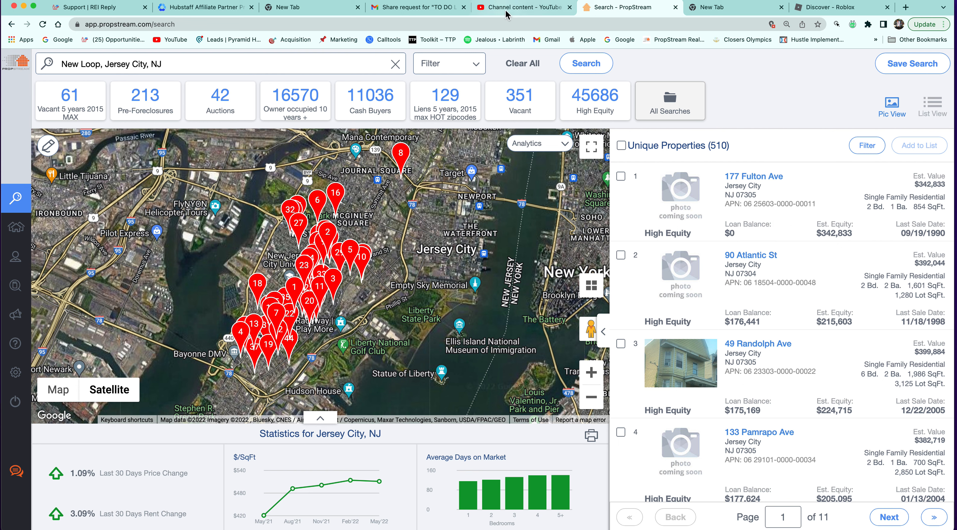
pyautogui.click(468, 72)
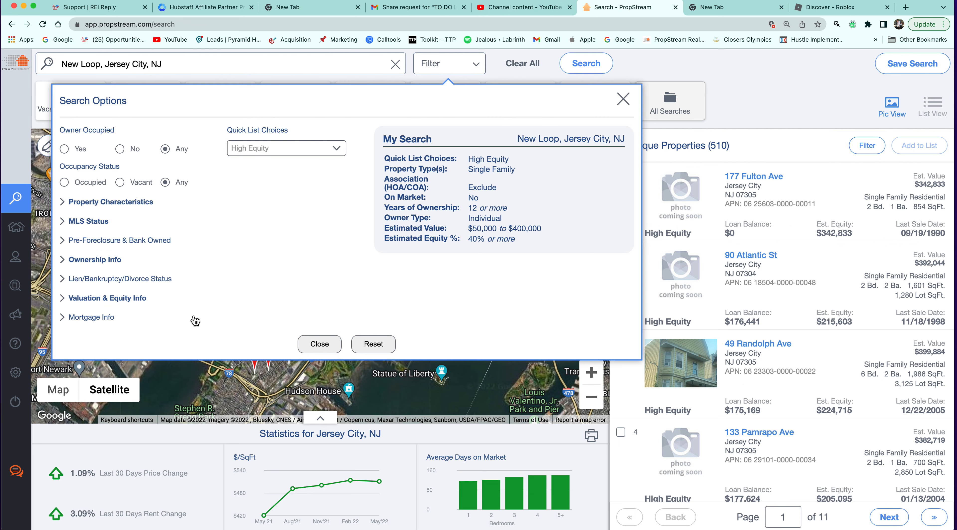
pyautogui.click(520, 228)
pyautogui.click(619, 228)
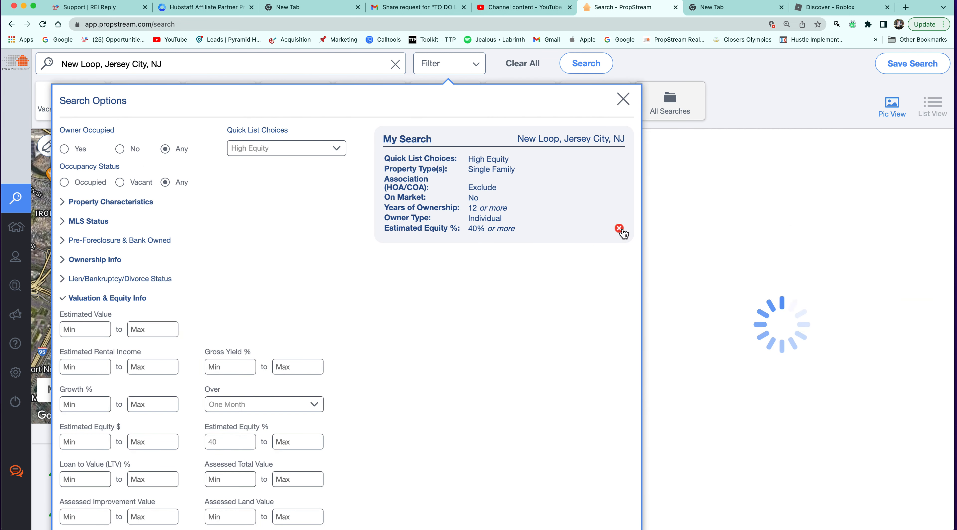
pyautogui.click(739, 151)
# Select all 9489 properties in the results list.
pyautogui.click(621, 145)
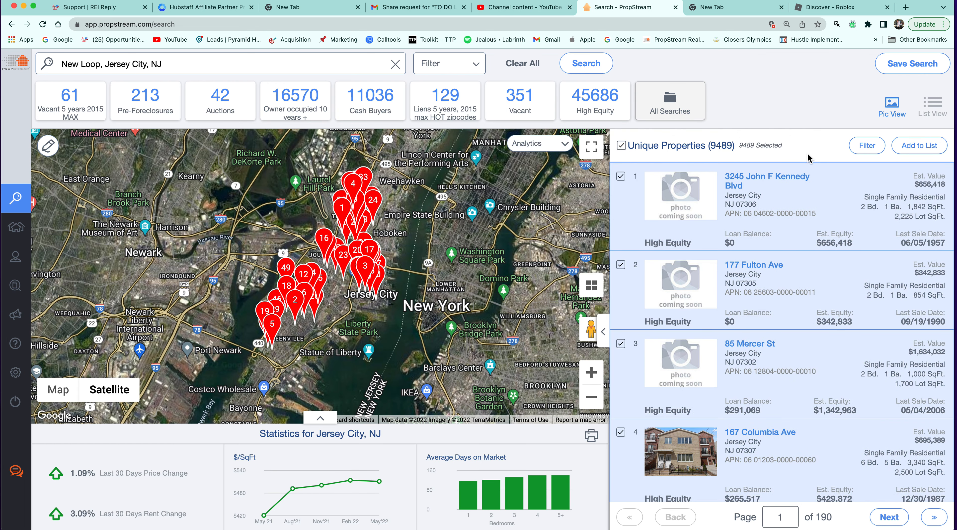
pyautogui.click(867, 149)
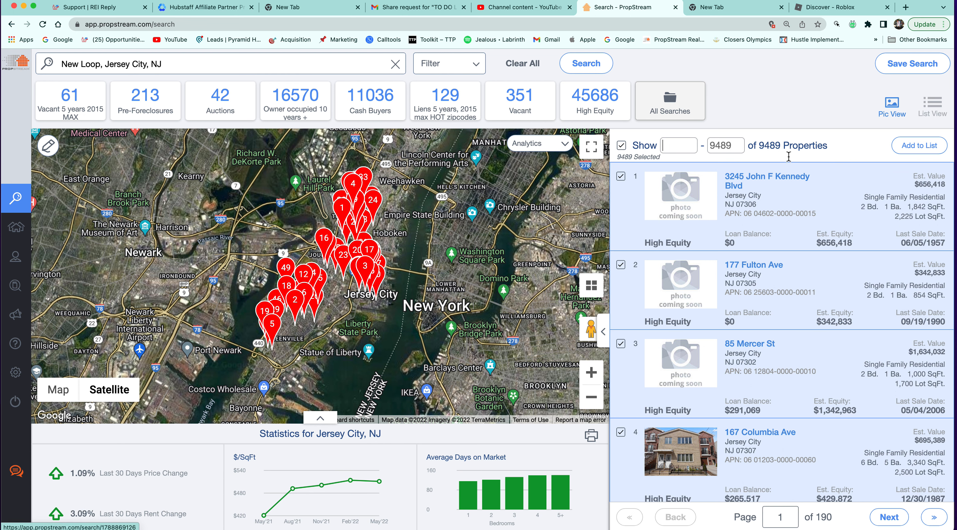
pyautogui.write('1')
pyautogui.click(461, 60)
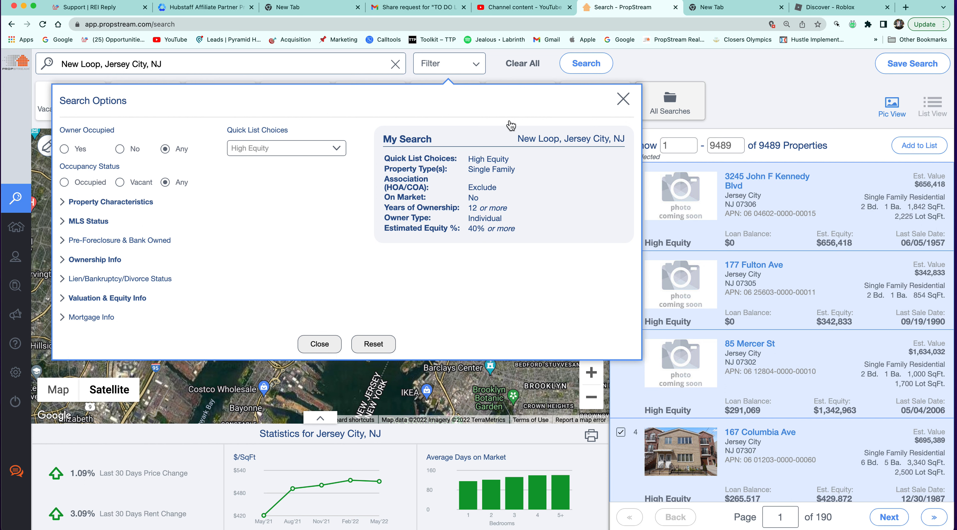
# Require at least 2 properties owned, then select all 2919 resulting properties.
pyautogui.click(103, 259)
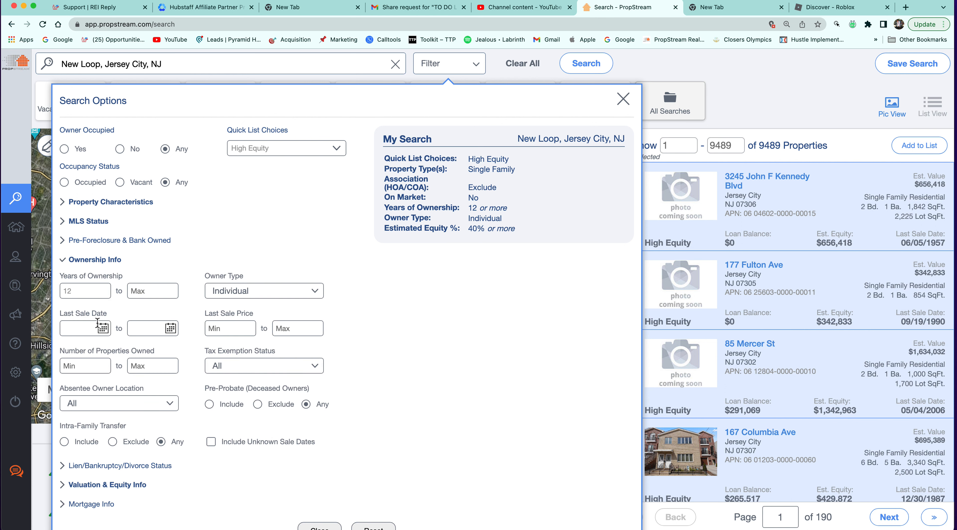
pyautogui.click(97, 366)
pyautogui.write('2')
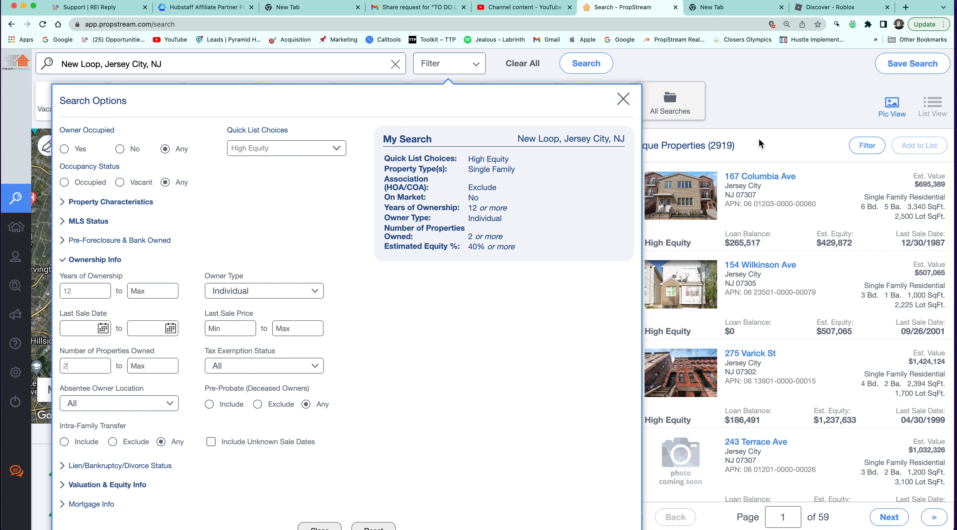
pyautogui.click(785, 126)
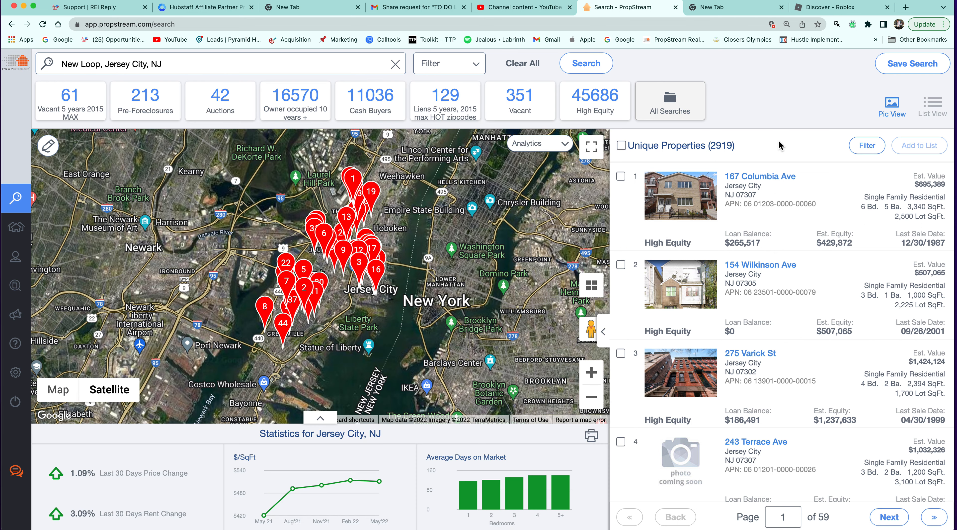
pyautogui.click(620, 144)
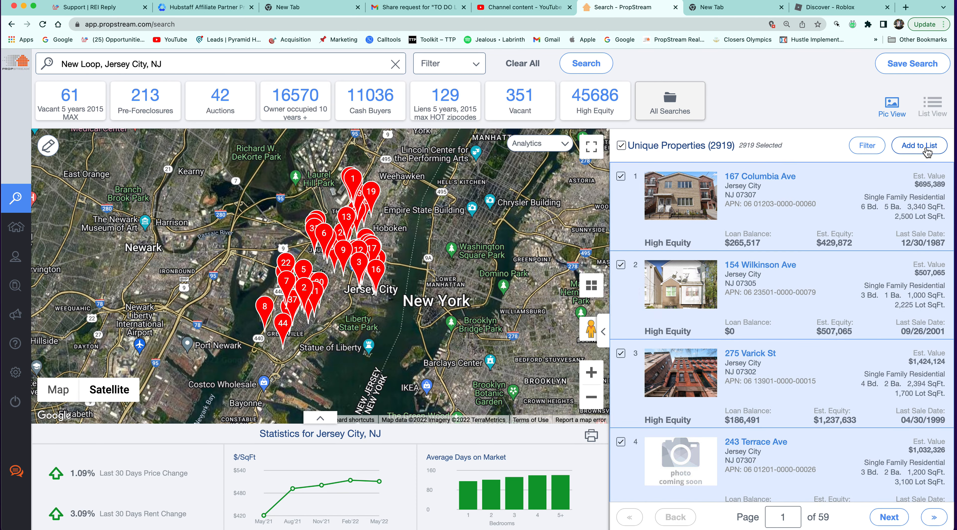
pyautogui.click(440, 69)
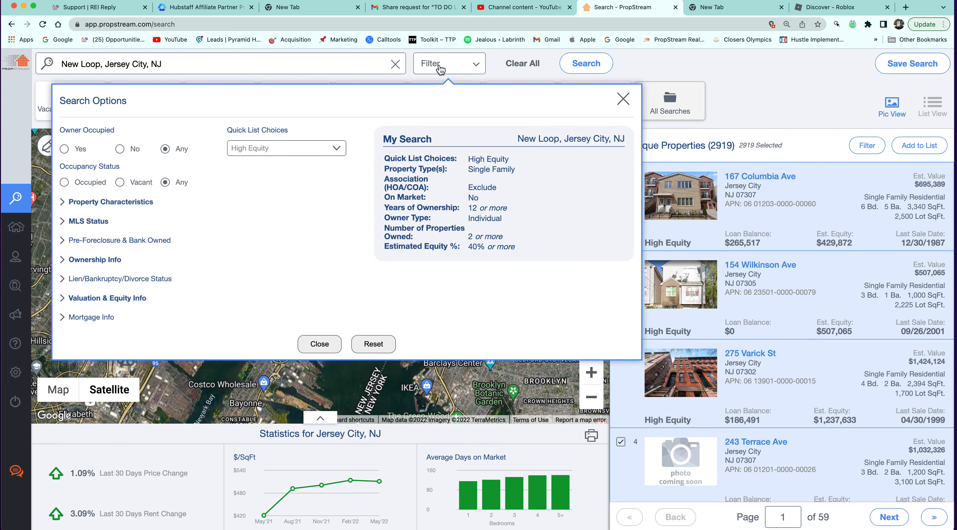
# Delete the High Equity quick-list row from My Search, raising results to 3066.
pyautogui.click(790, 144)
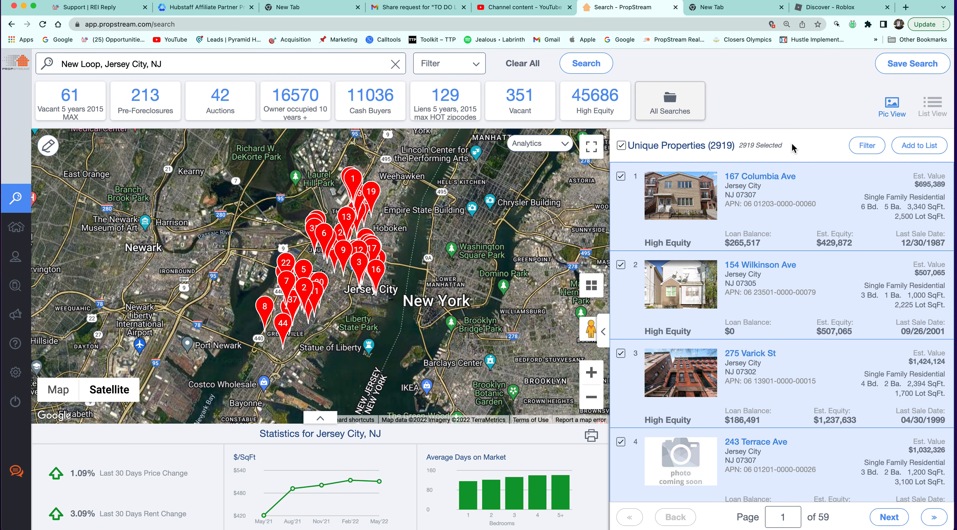
pyautogui.click(482, 79)
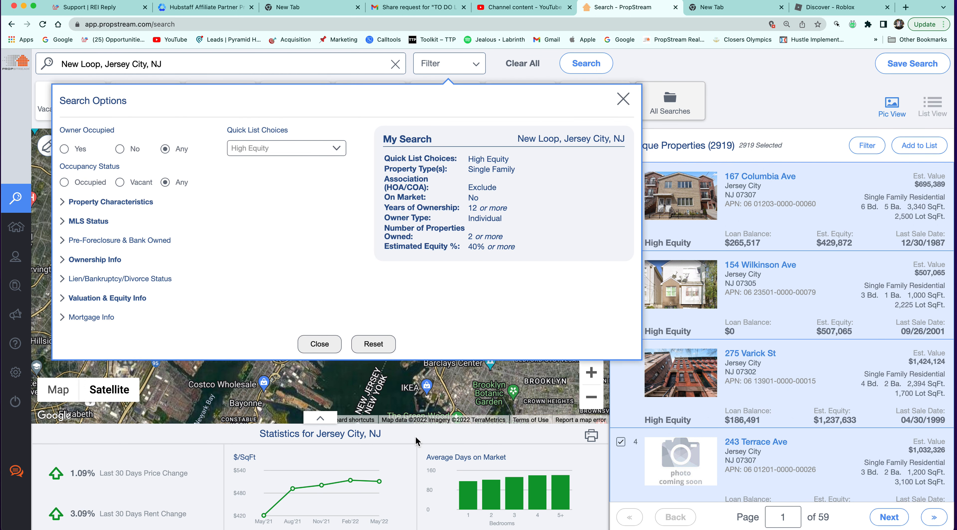
pyautogui.click(374, 344)
pyautogui.click(302, 225)
pyautogui.moveTo(508, 165)
pyautogui.click(619, 158)
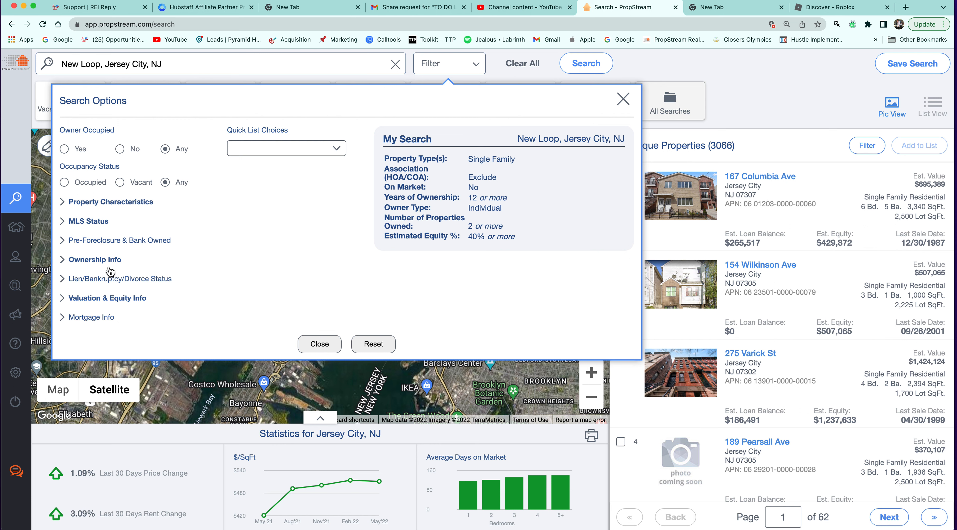
# Check every Specific Lien Type: HOA, mechanics, utility, solar, child support and other liens.
pyautogui.click(111, 282)
pyautogui.click(289, 309)
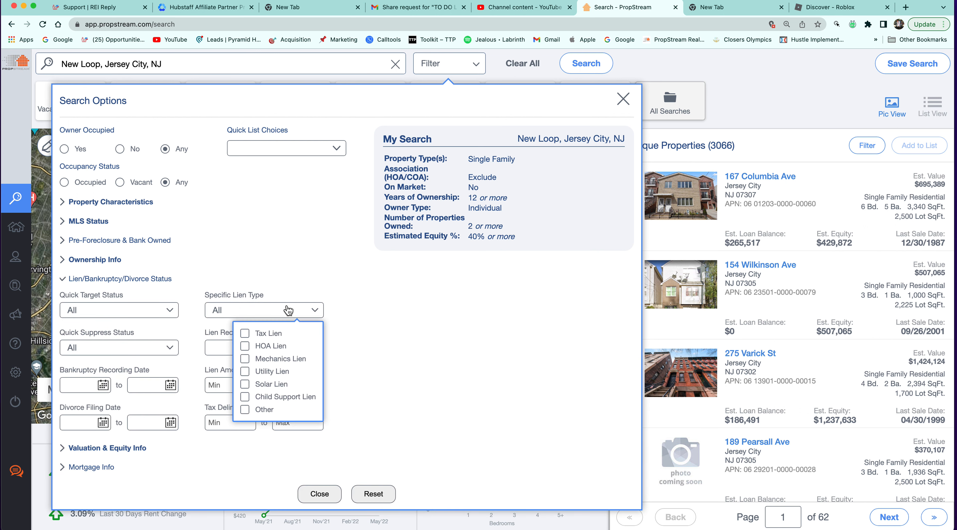
pyautogui.click(247, 333)
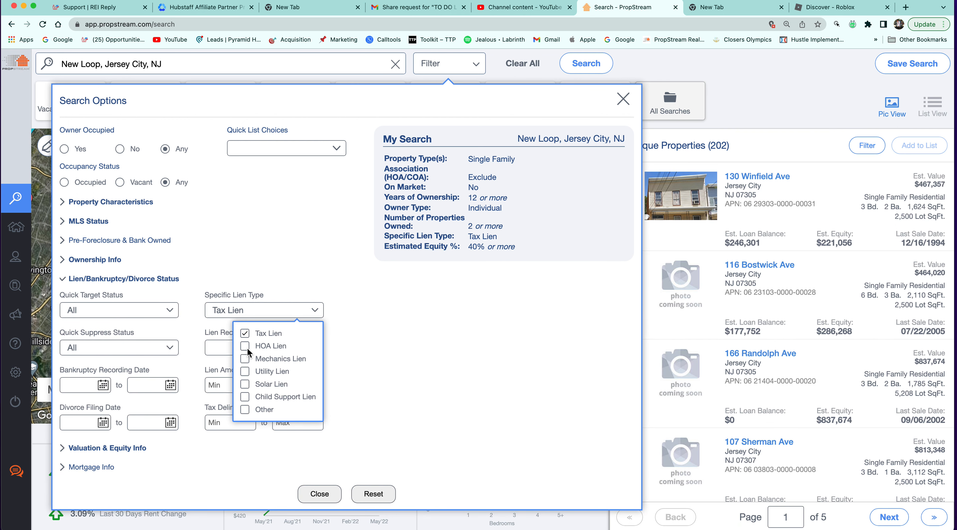
pyautogui.click(247, 345)
pyautogui.click(245, 358)
pyautogui.click(246, 371)
pyautogui.click(245, 383)
pyautogui.click(246, 396)
pyautogui.click(247, 407)
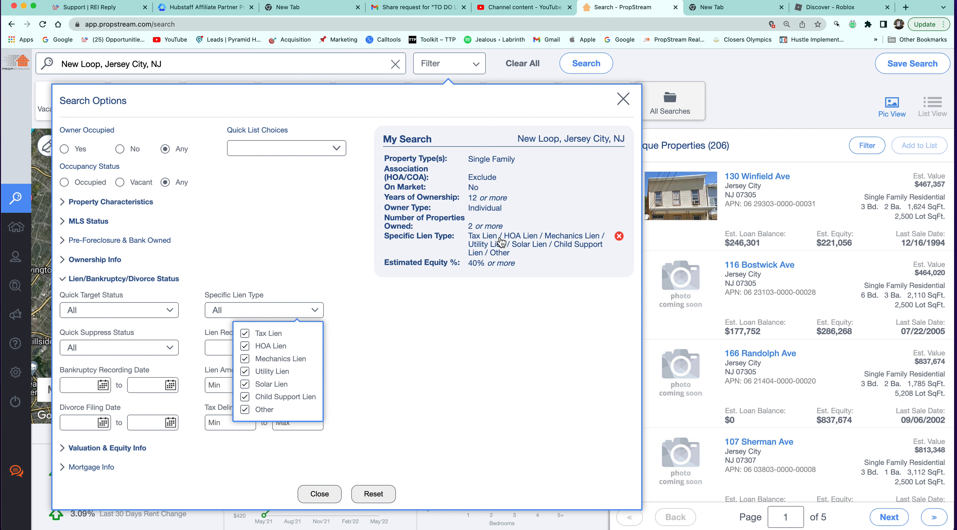
pyautogui.click(619, 218)
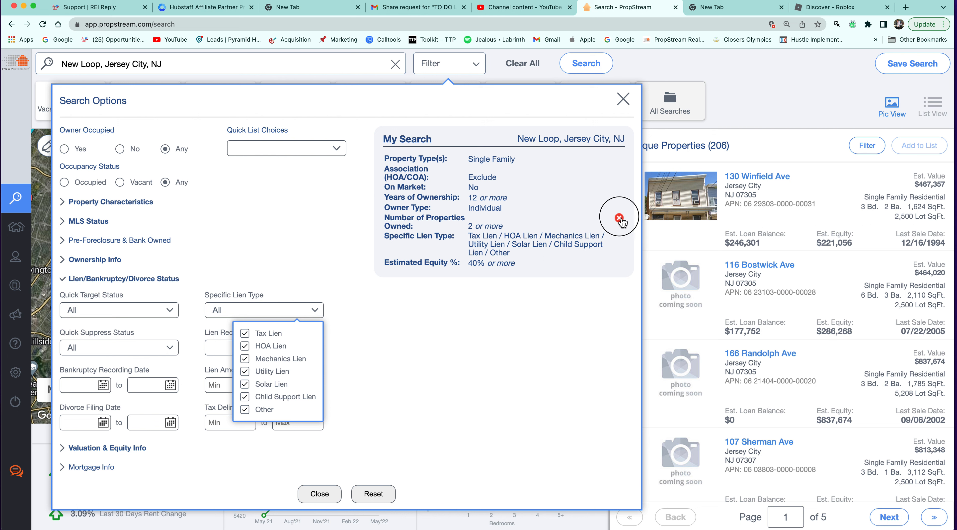
# Lower minimum Years of Ownership from 12 to 9, giving 753 properties.
pyautogui.click(489, 204)
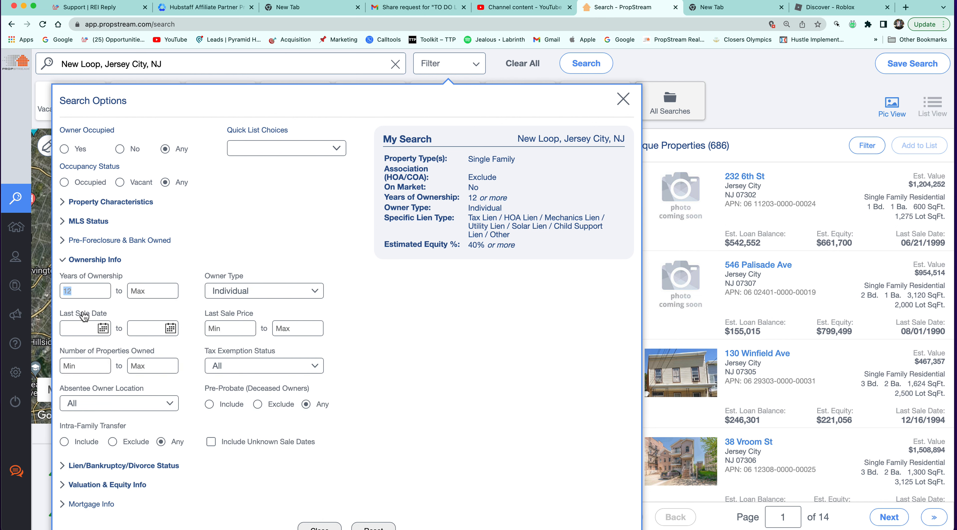
pyautogui.doubleClick(77, 291)
pyautogui.write('9')
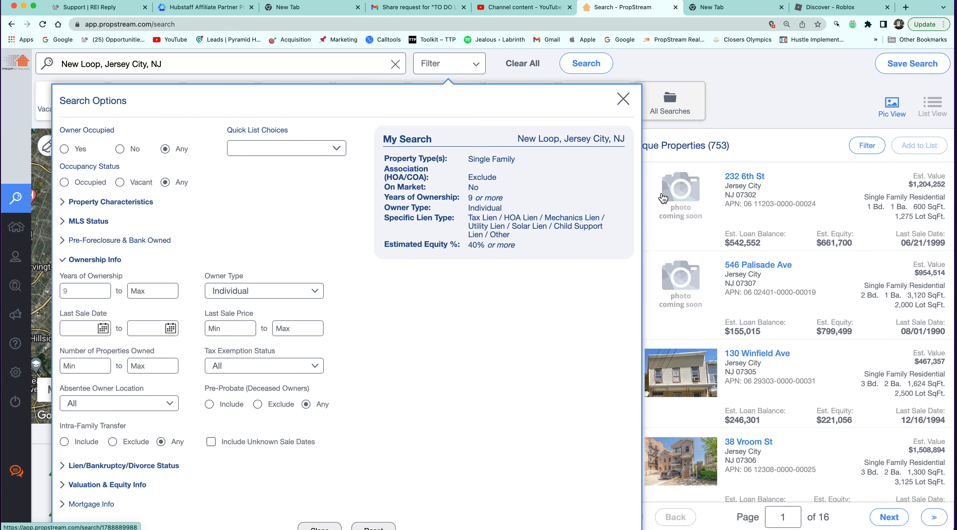
pyautogui.click(733, 150)
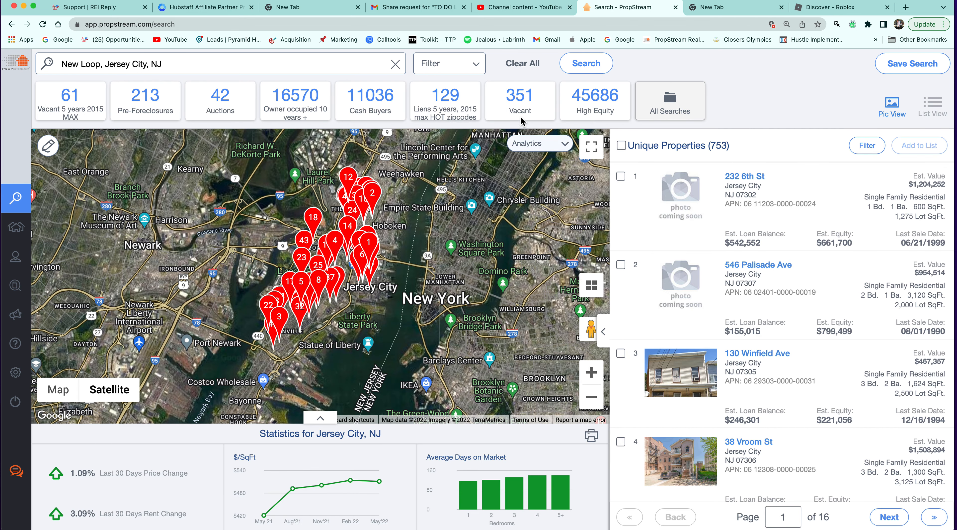
pyautogui.click(472, 70)
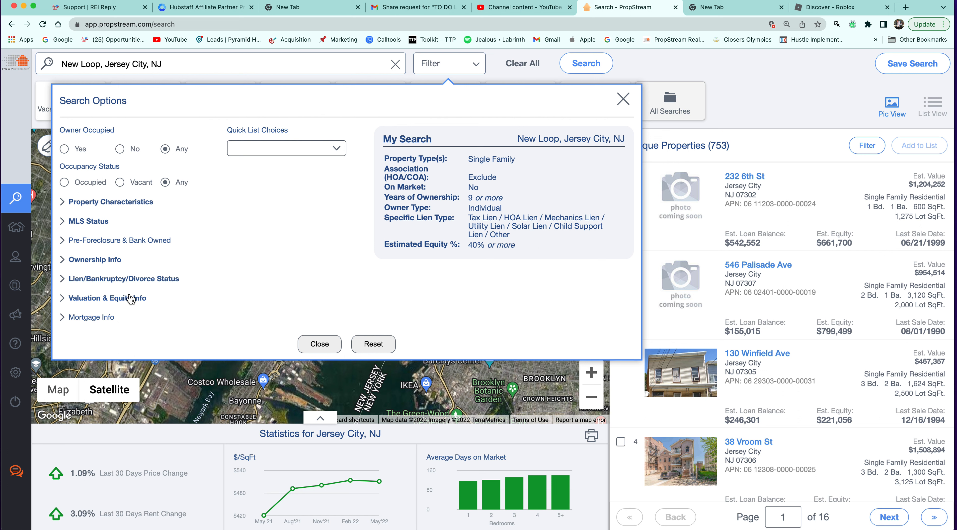
# Set Lien Amount minimum to $25,000 and select all 97 resulting properties.
pyautogui.click(134, 279)
pyautogui.click(231, 391)
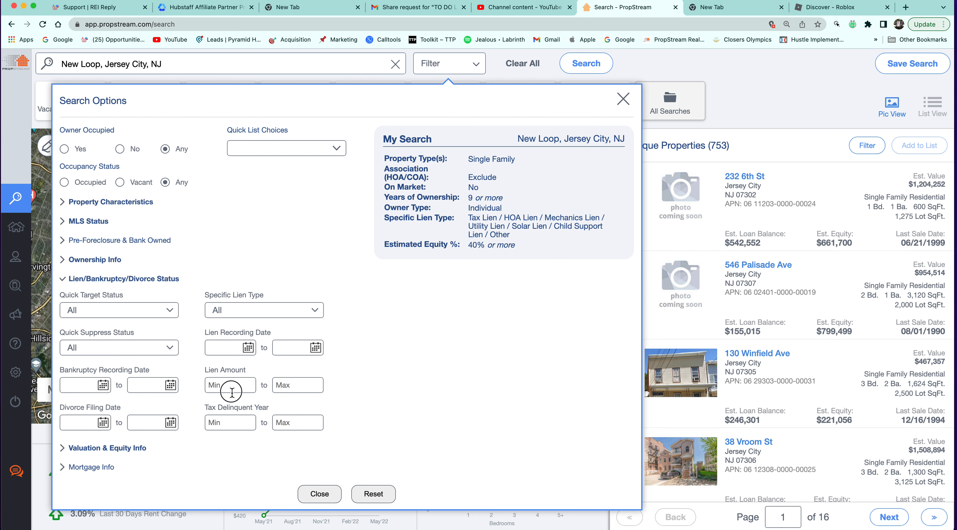
pyautogui.click(322, 382)
pyautogui.click(223, 385)
pyautogui.write('250000')
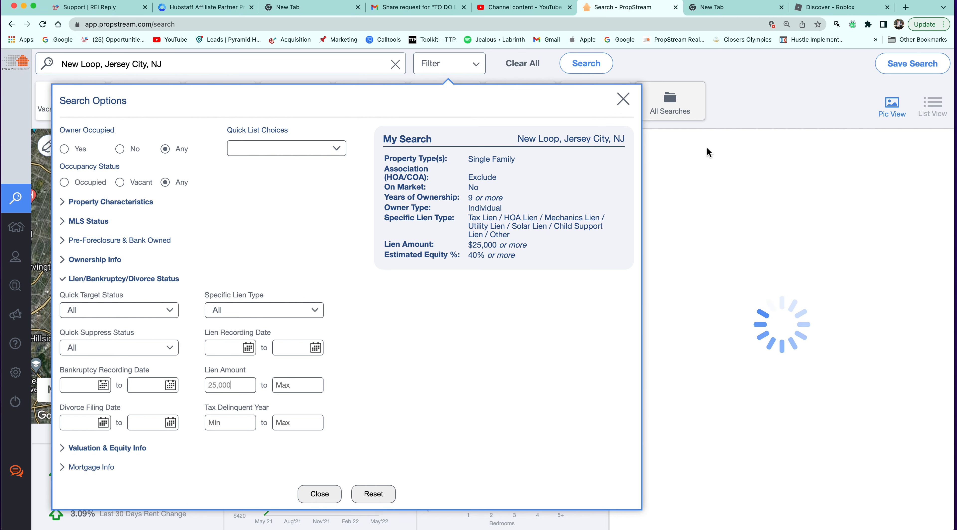
pyautogui.click(767, 142)
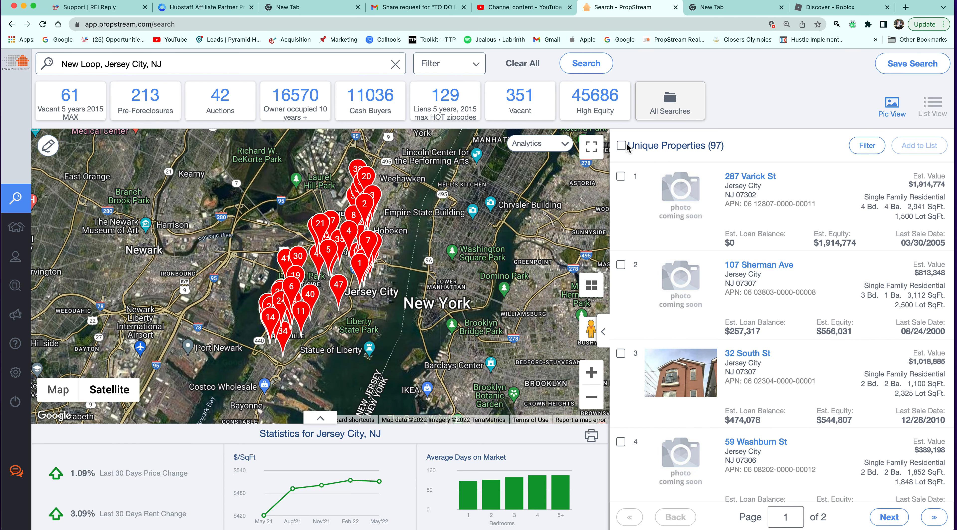
pyautogui.click(625, 146)
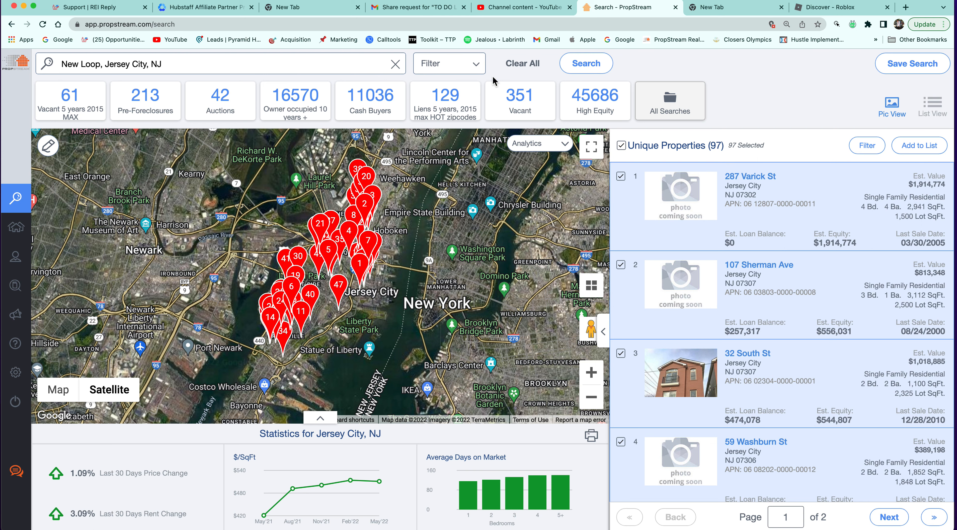
pyautogui.click(444, 64)
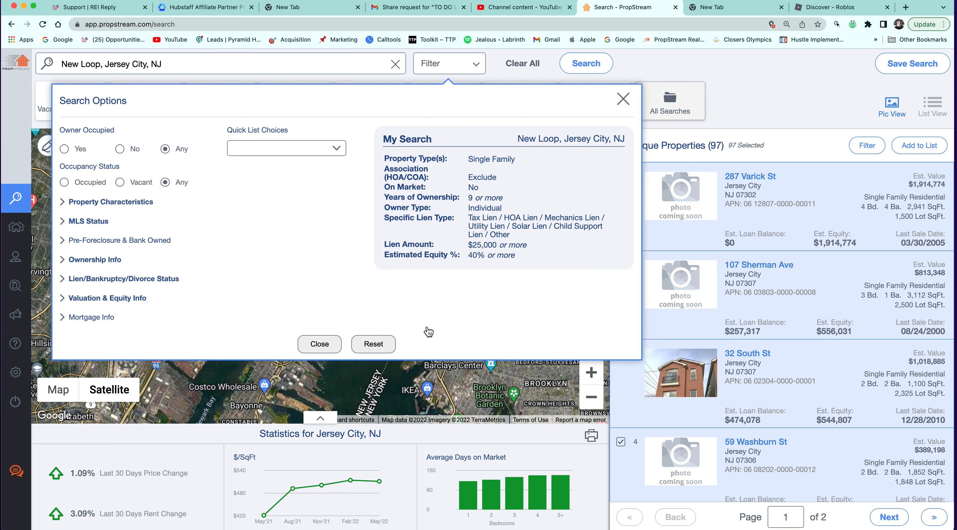
# Delete the Specific Lien Type criterion and leave Owner Occupied set to Any.
pyautogui.moveTo(617, 220)
pyautogui.click(619, 218)
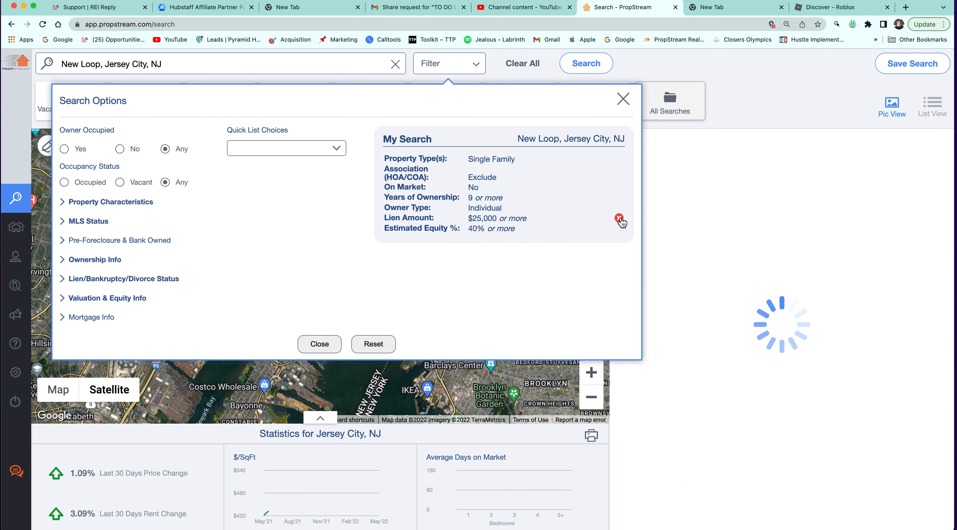
pyautogui.click(469, 159)
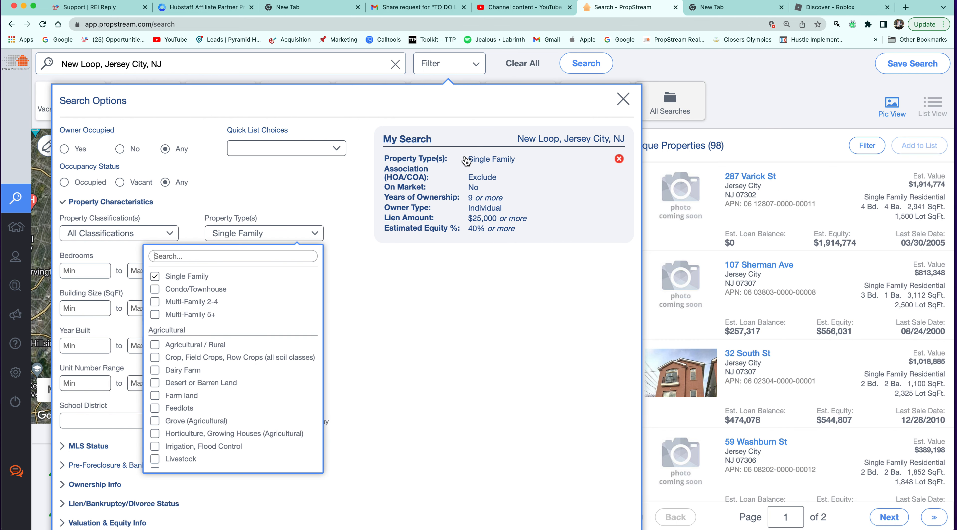
pyautogui.click(125, 164)
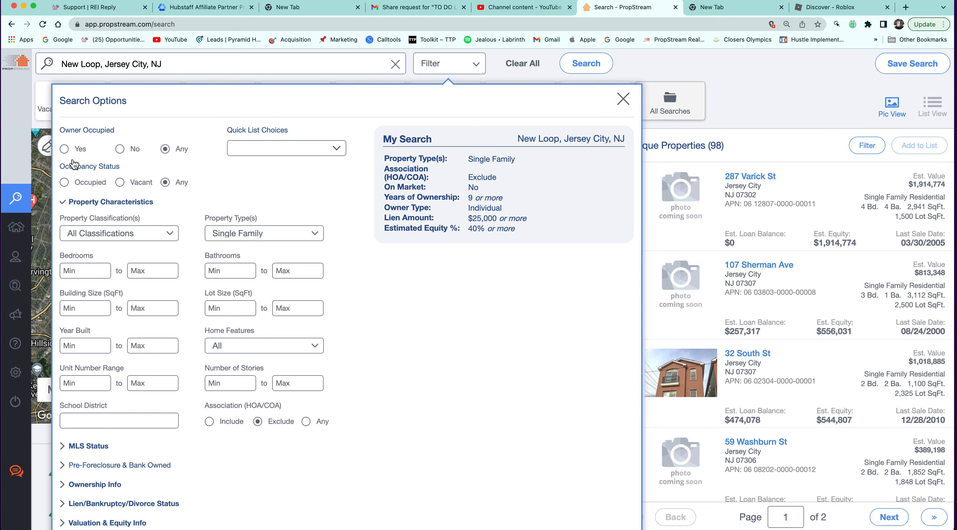
pyautogui.click(65, 149)
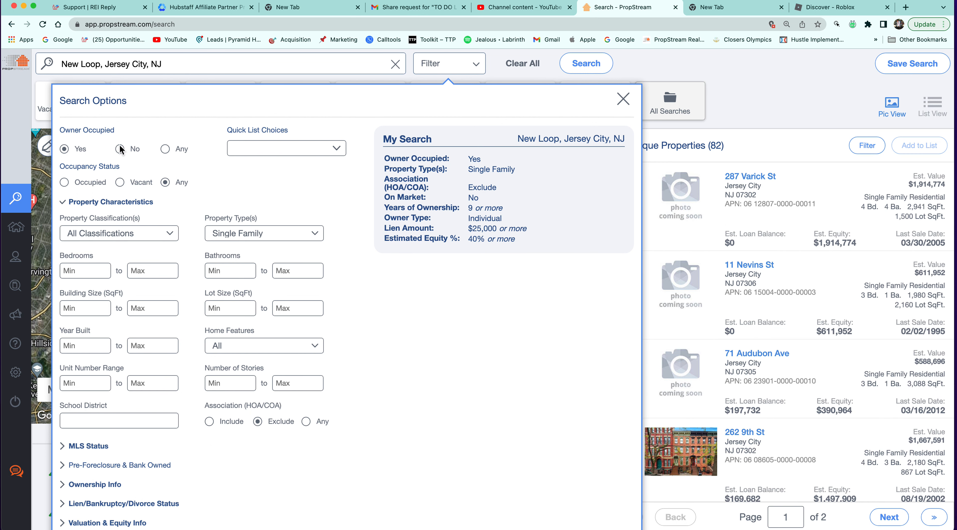
pyautogui.click(120, 183)
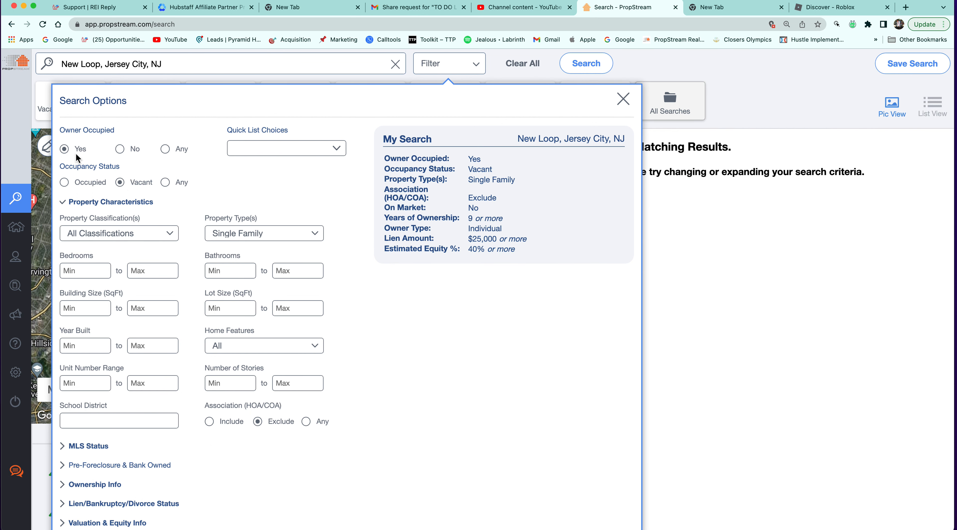
pyautogui.click(121, 150)
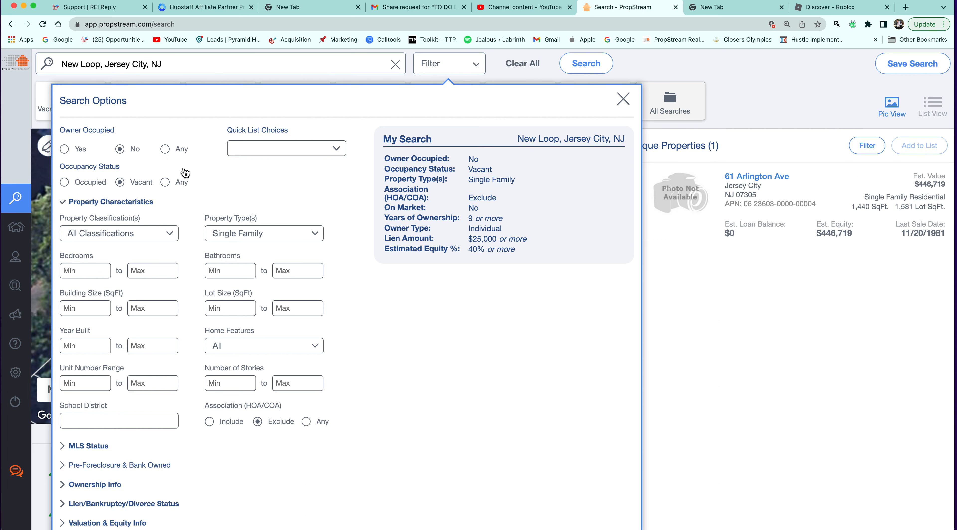
pyautogui.click(168, 148)
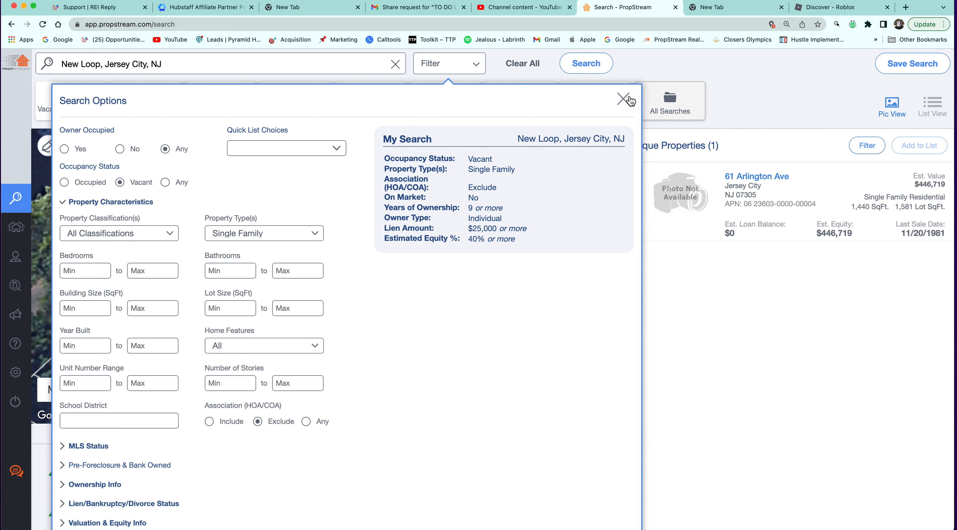
# Remove the Occupancy Status criterion, leaving 98 properties.
pyautogui.moveTo(566, 170)
pyautogui.click(618, 159)
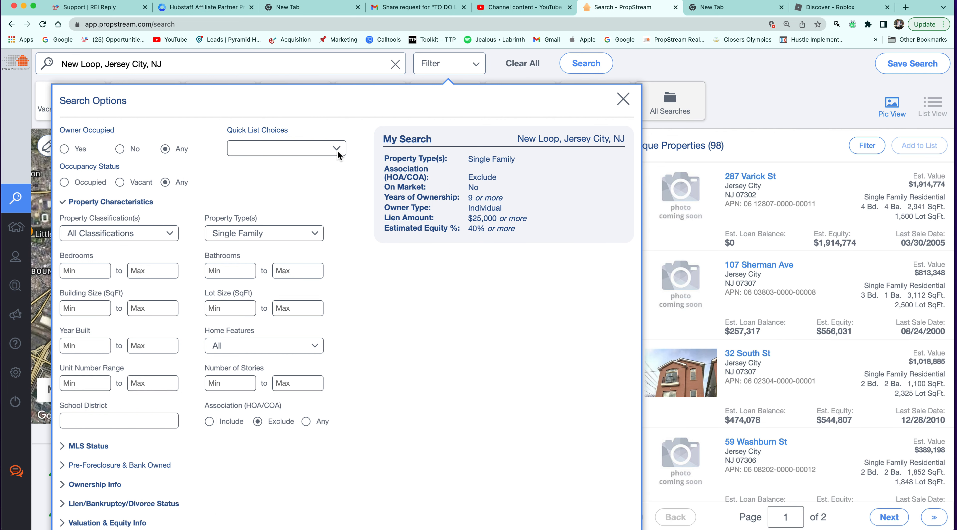
pyautogui.scroll(-1, 238, 218)
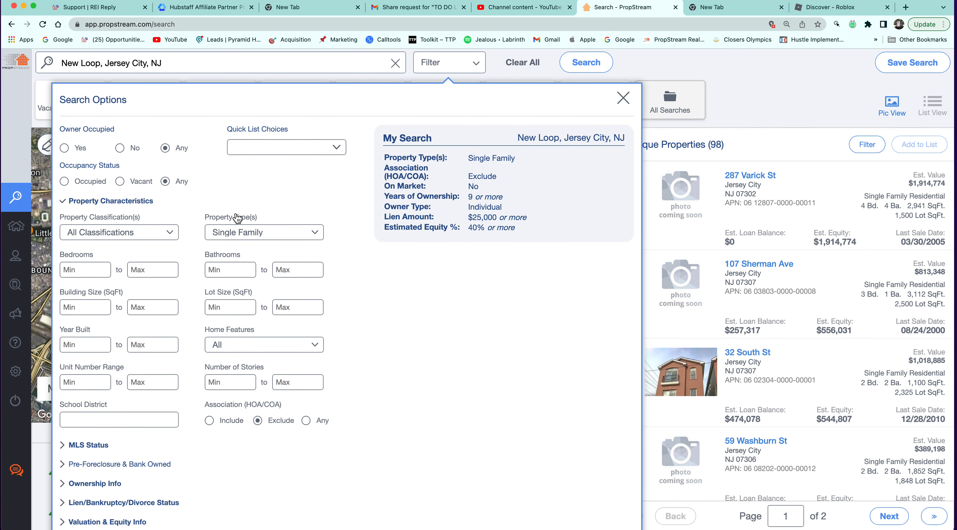
pyautogui.scroll(1, 491, 142)
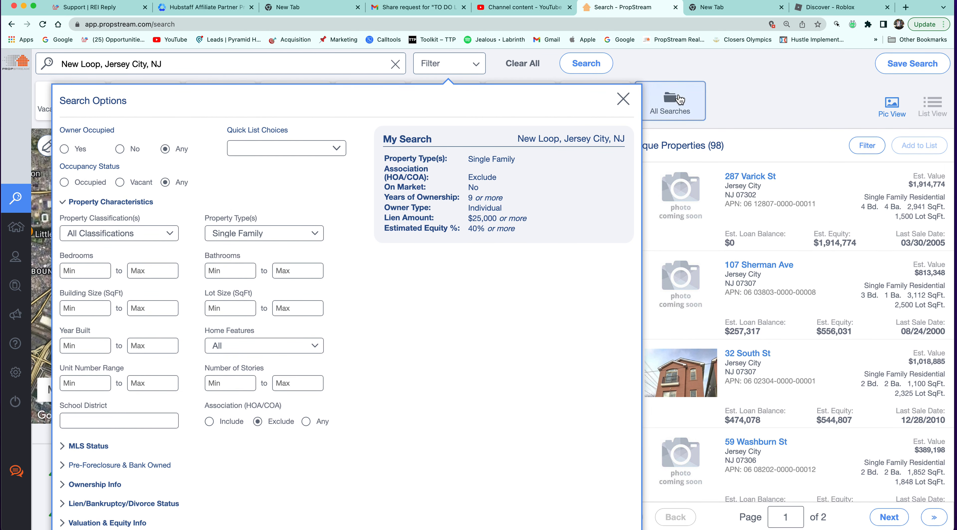
pyautogui.click(477, 64)
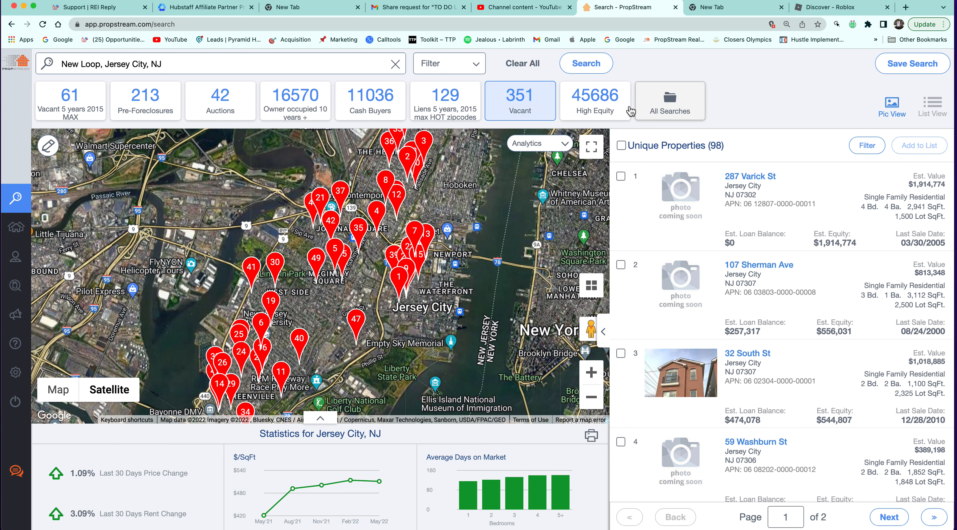
pyautogui.click(470, 65)
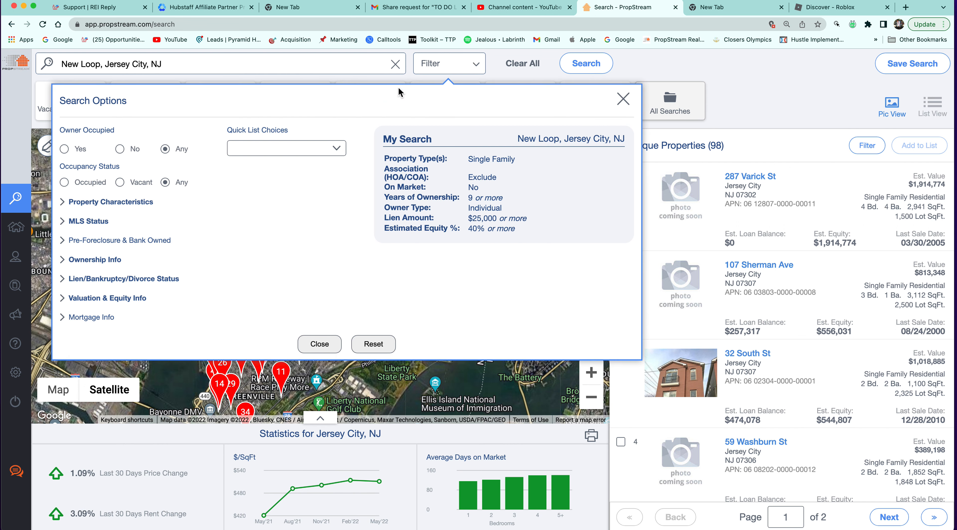
# Set Owner Occupied to Yes and Occupancy to Occupied, and delete the Lien Amount minimum.
pyautogui.click(65, 149)
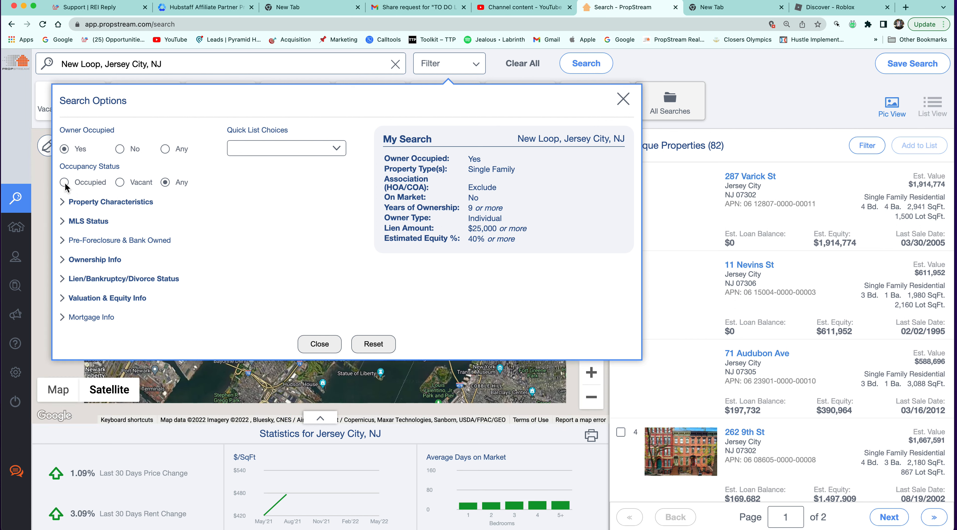
pyautogui.click(64, 183)
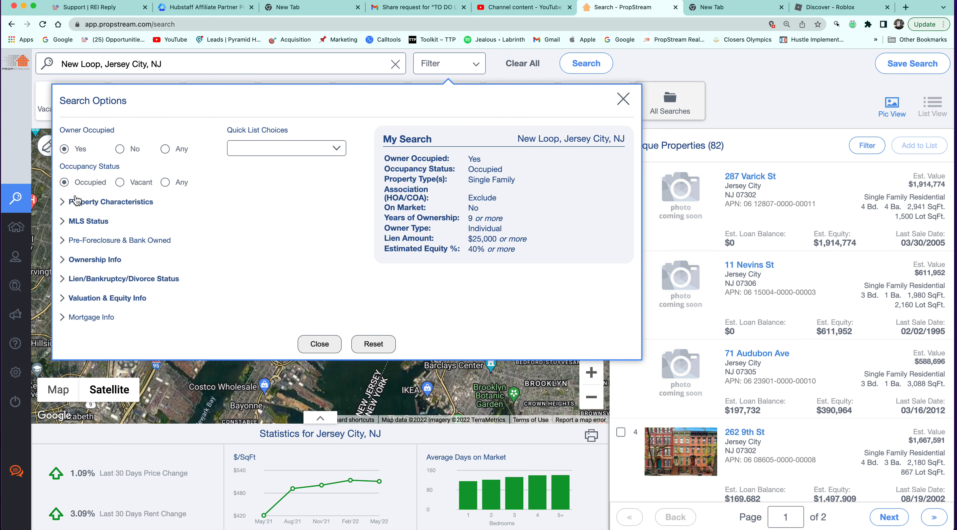
pyautogui.moveTo(510, 171)
pyautogui.click(494, 239)
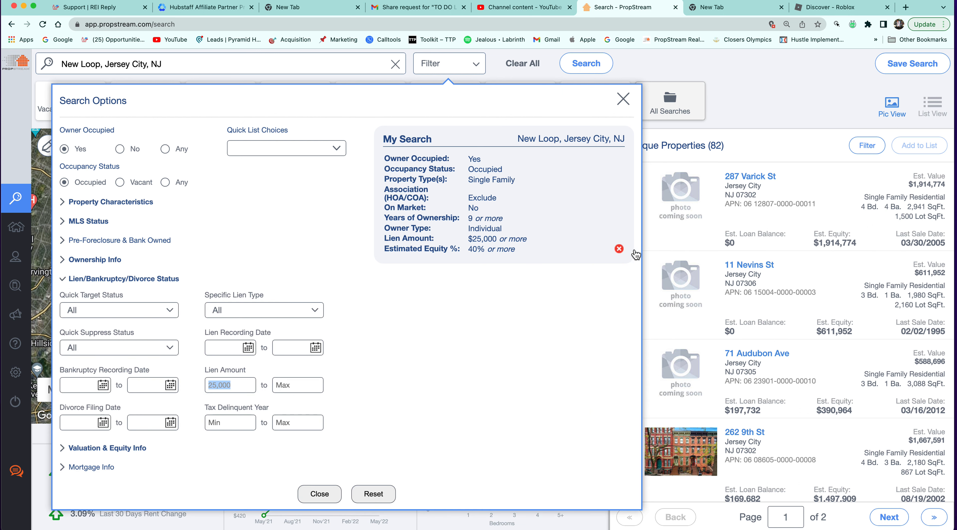
pyautogui.click(619, 248)
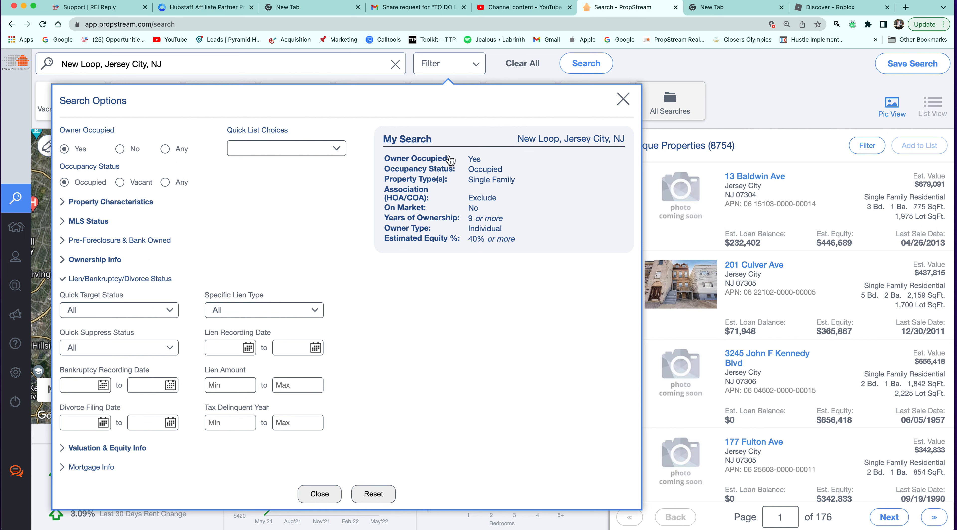
pyautogui.moveTo(450, 183)
# Close Search Options to review the 8754 Jersey City properties on the map and list.
pyautogui.click(623, 99)
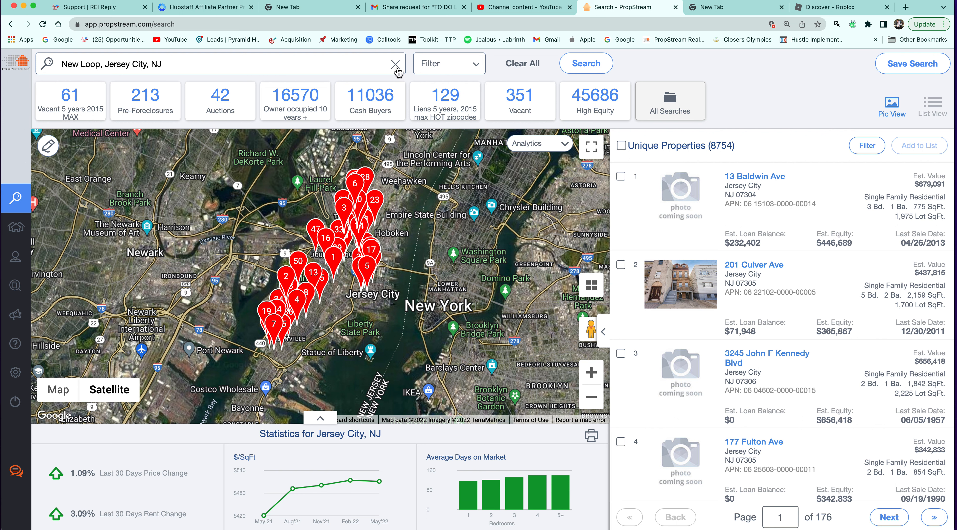